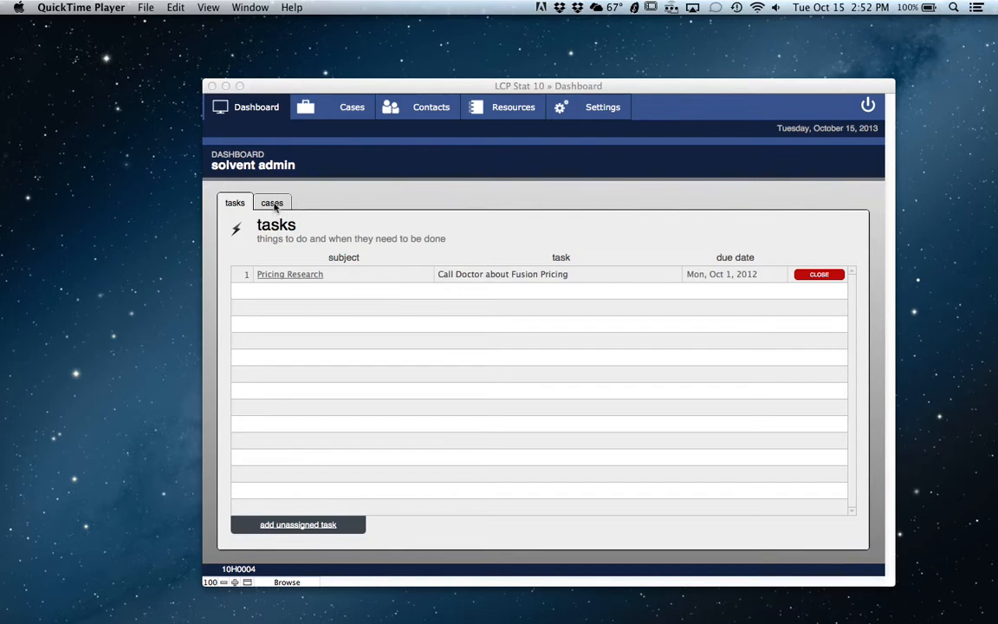
# - View the open cases on the dashboard, then open the client's case from the case list and show its life care plans
pyautogui.click(274, 204)
pyautogui.click(274, 204)
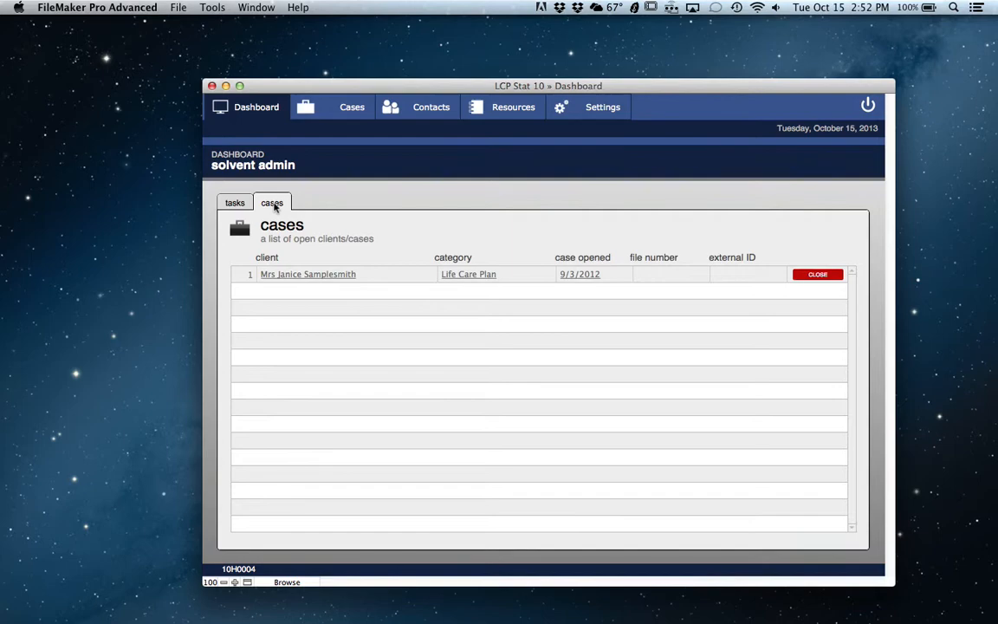
pyautogui.click(340, 109)
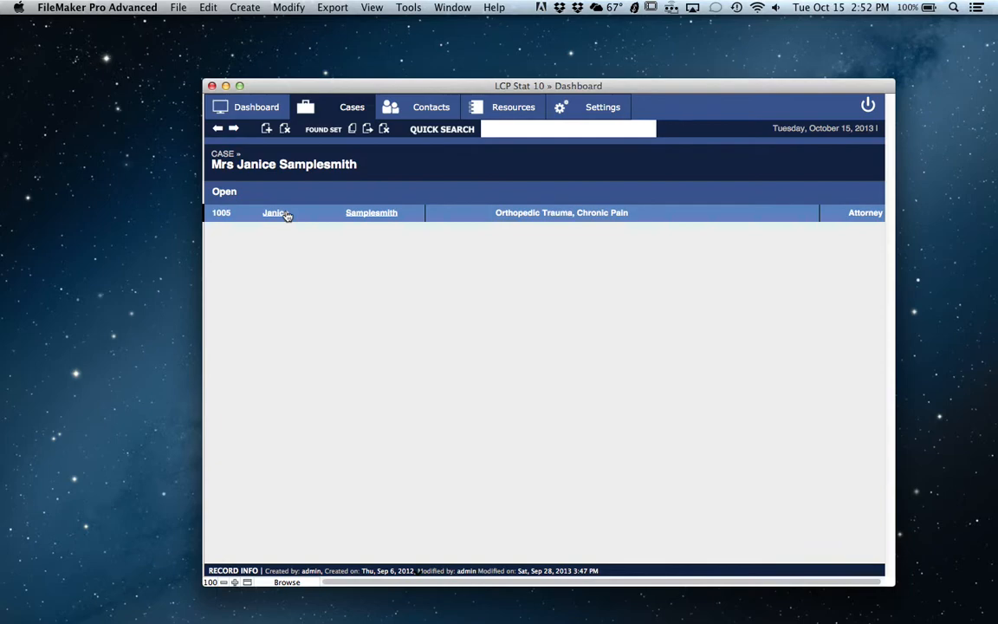
pyautogui.click(287, 215)
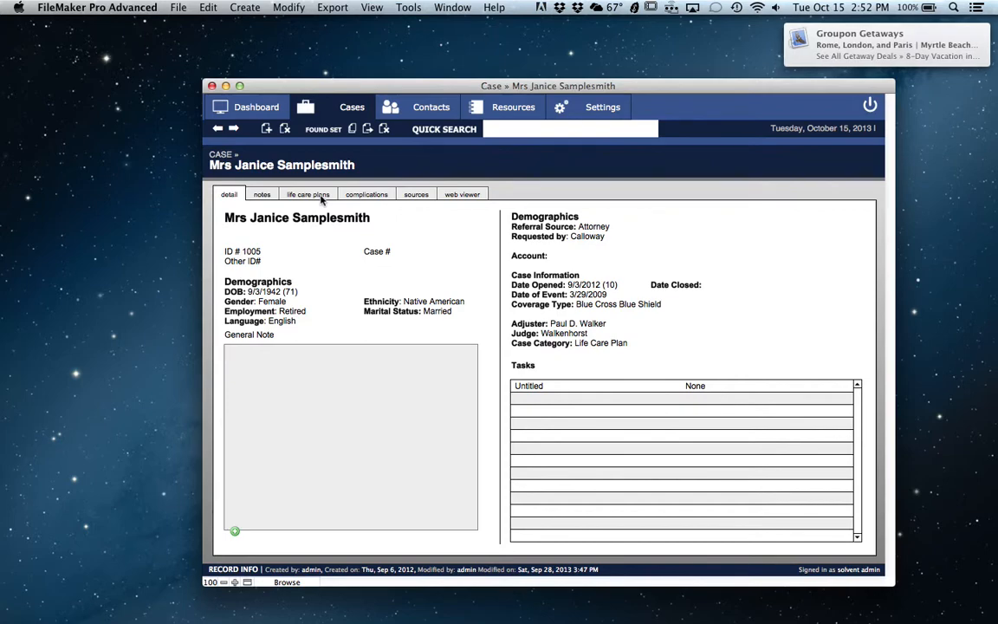
pyautogui.click(308, 194)
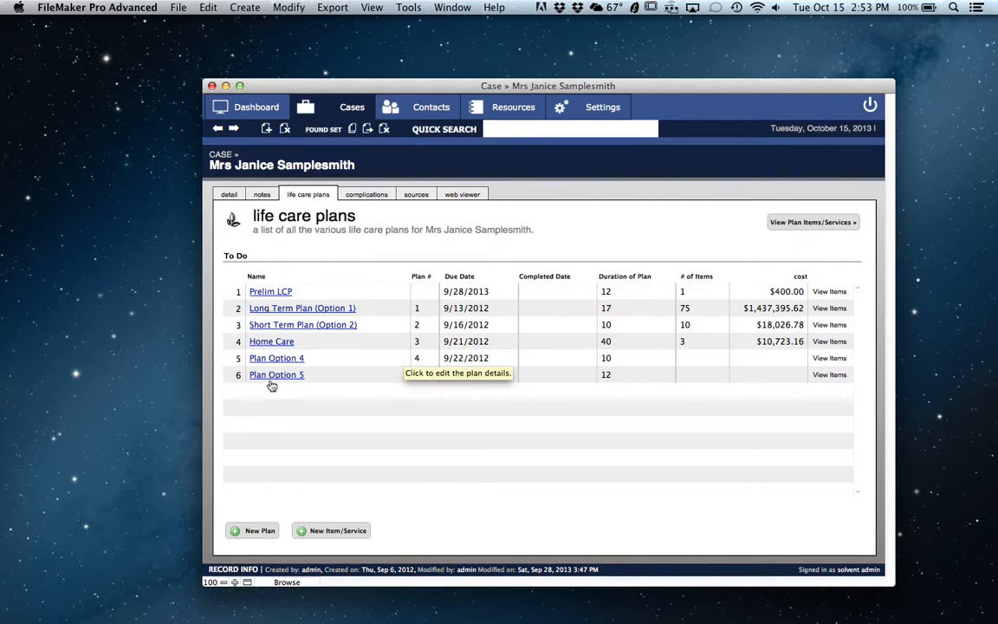
# - Create a new life care plan for the client and name it Test Plan
pyautogui.click(258, 533)
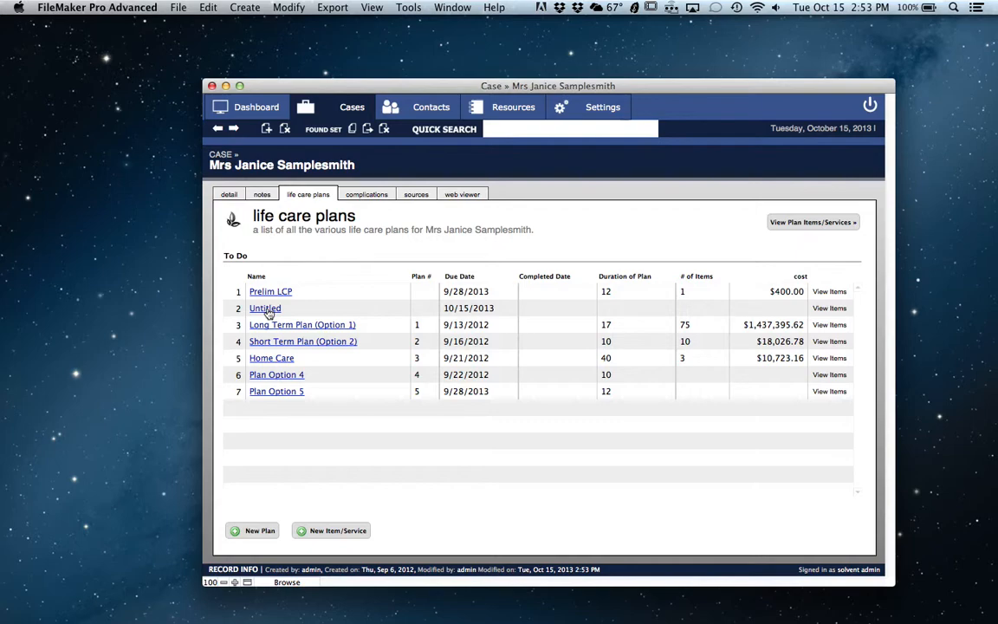
pyautogui.click(266, 309)
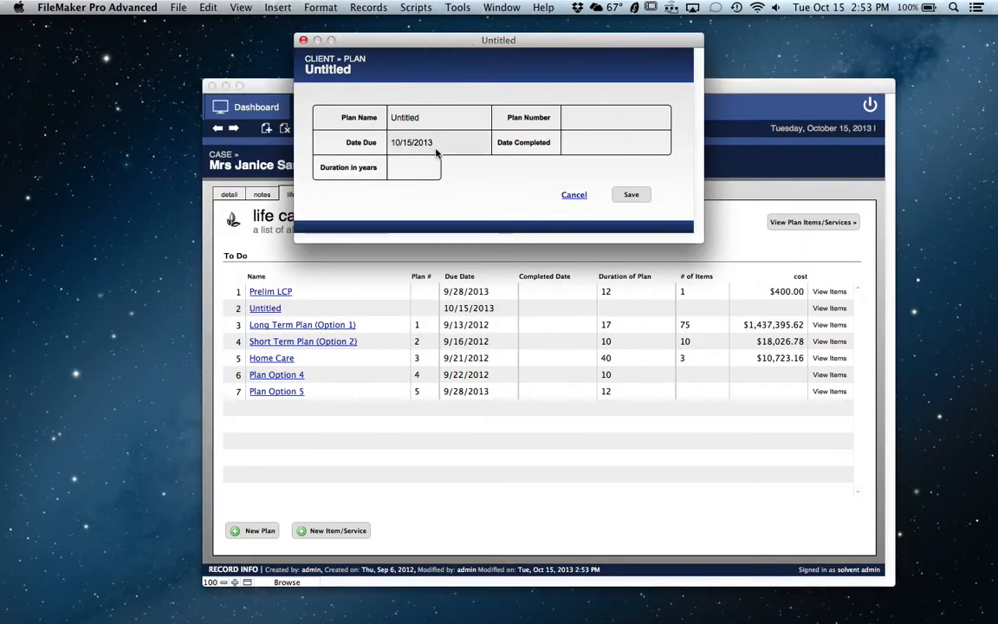
pyautogui.click(419, 117)
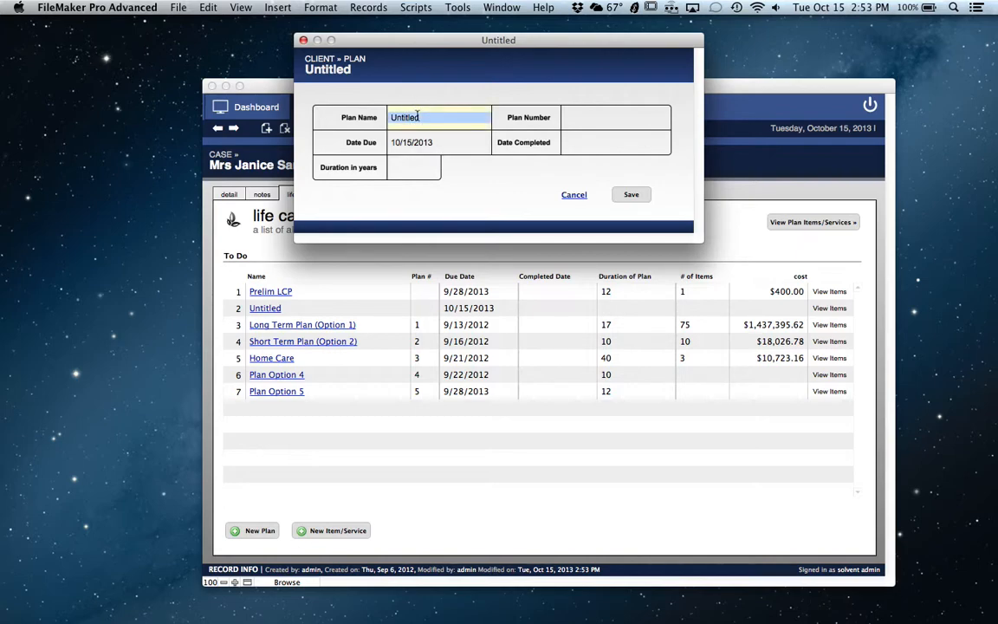
pyautogui.write('Test Plan')
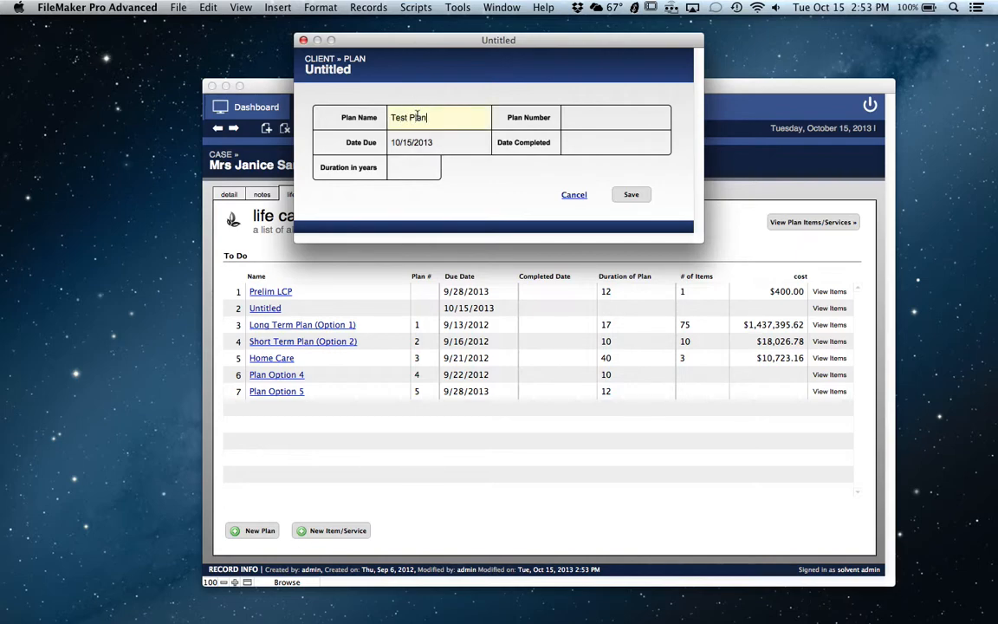
# - Set the plan number to 10 and the duration to 10 years, and save the plan
pyautogui.click(588, 118)
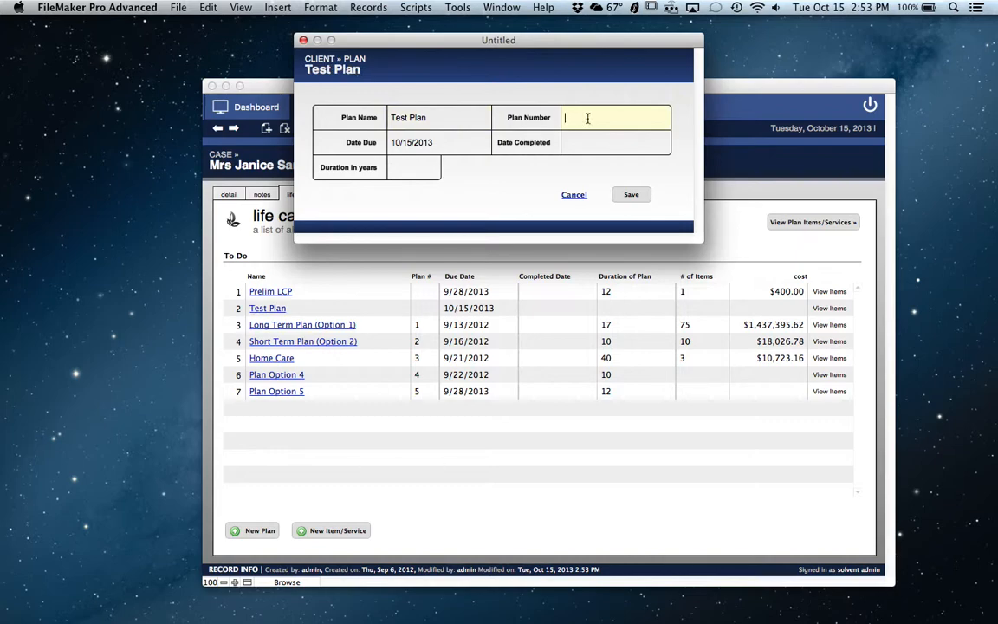
pyautogui.write('10')
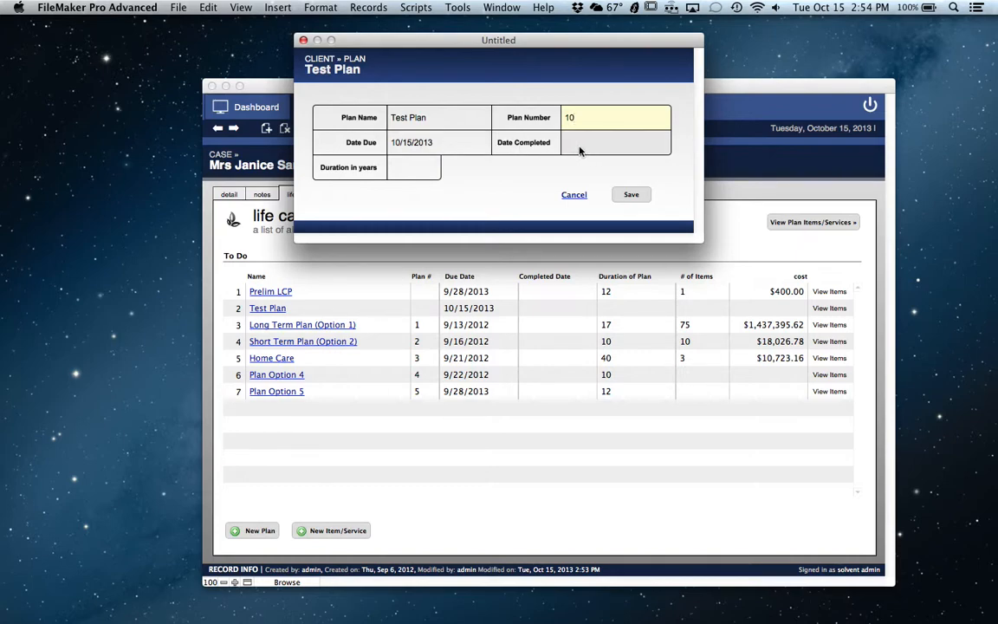
pyautogui.click(418, 169)
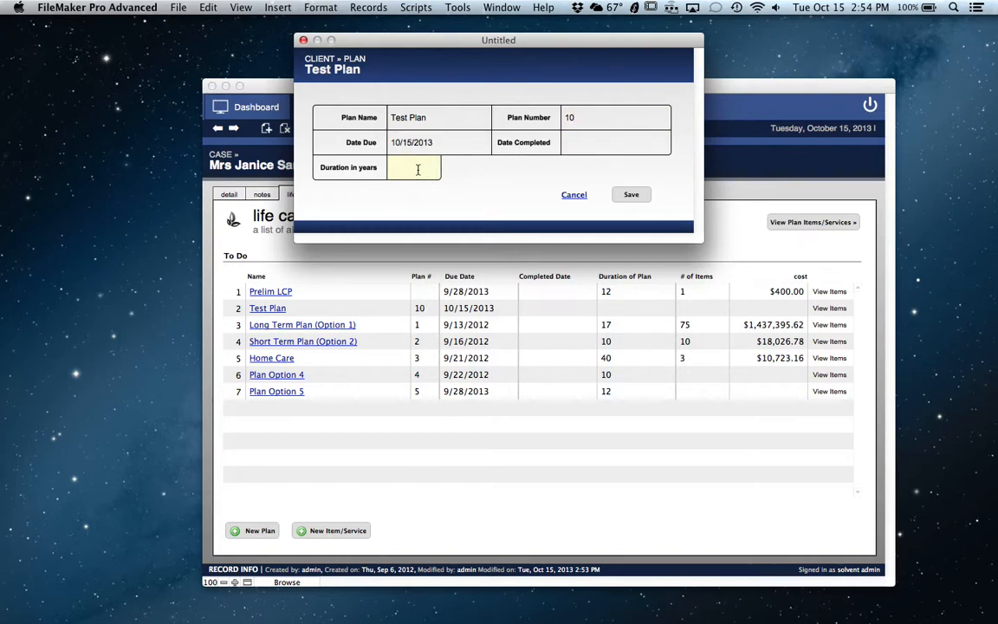
pyautogui.write('10')
pyautogui.click(633, 195)
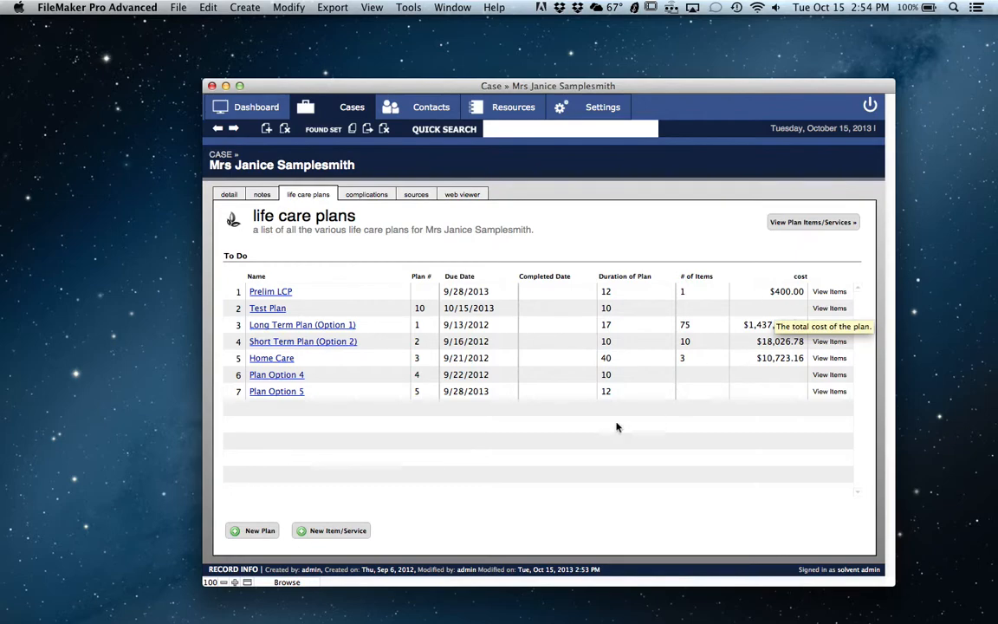
# - Create a new plan item/service and look through the predefined choices for its Item/Service name
pyautogui.click(338, 531)
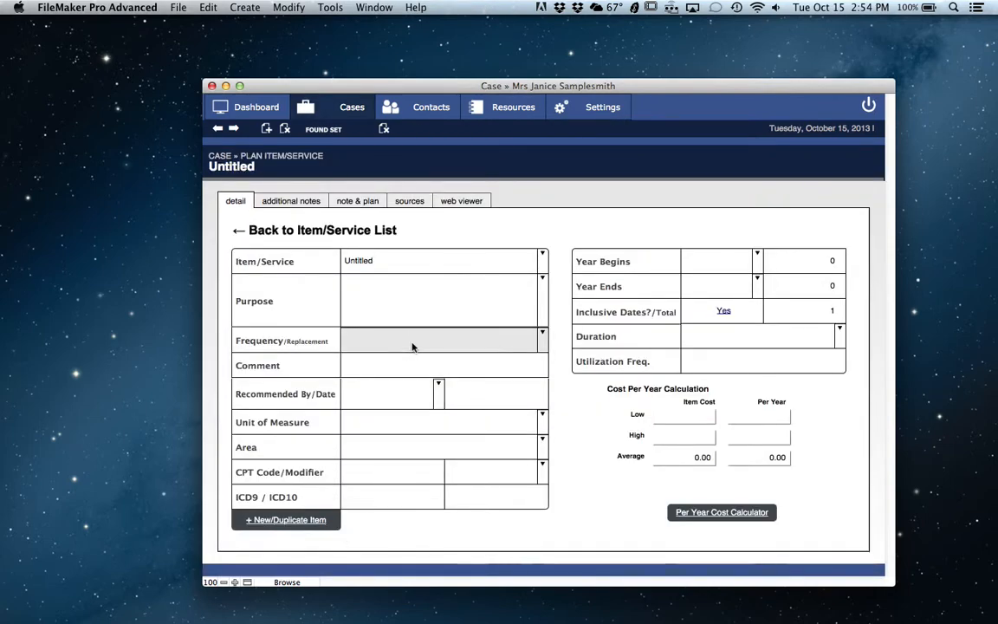
pyautogui.click(542, 257)
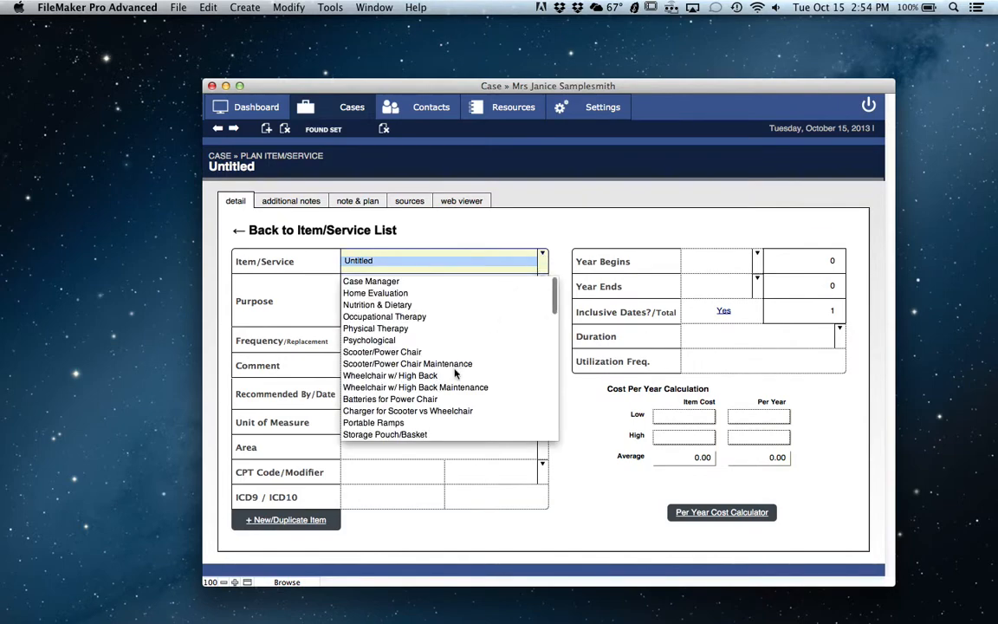
pyautogui.scroll(-3, 457, 373)
pyautogui.scroll(-6, 456, 373)
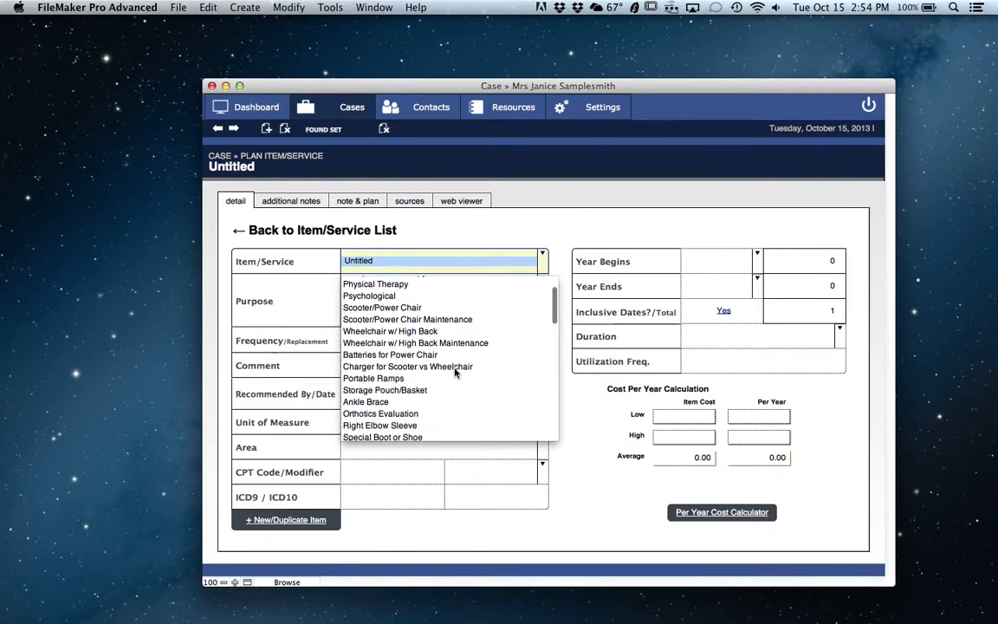
pyautogui.scroll(-15, 455, 373)
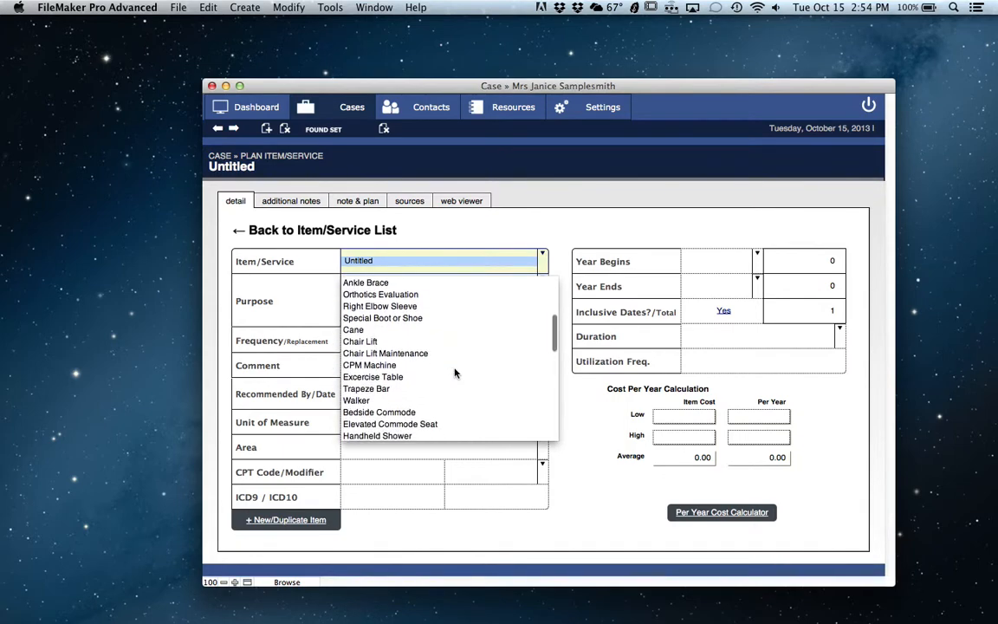
pyautogui.scroll(-10, 455, 372)
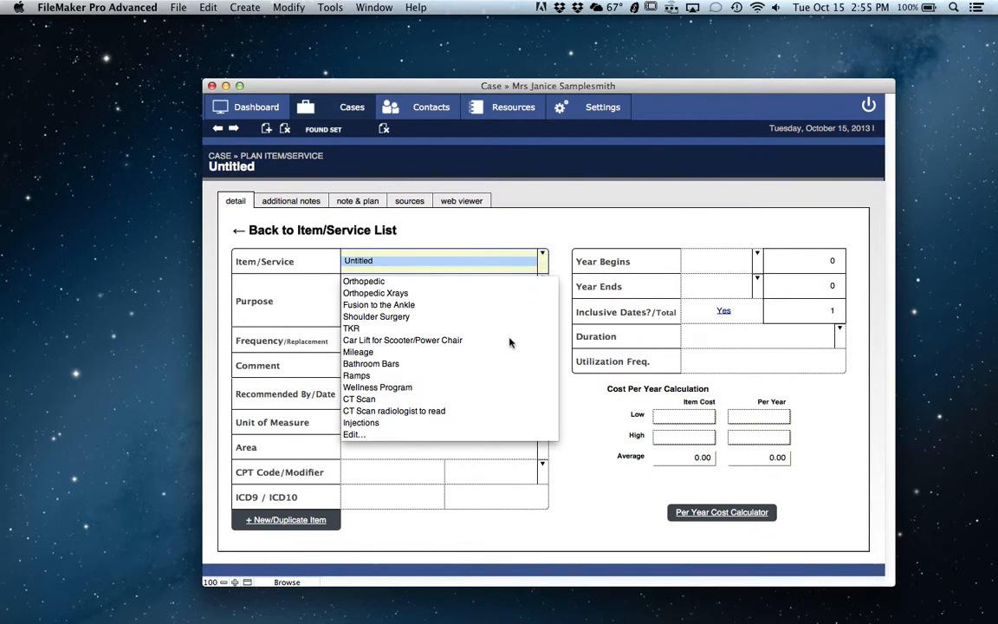
# - Add the entries New Item and New Service to the end of the Case Item Service value list
pyautogui.click(353, 436)
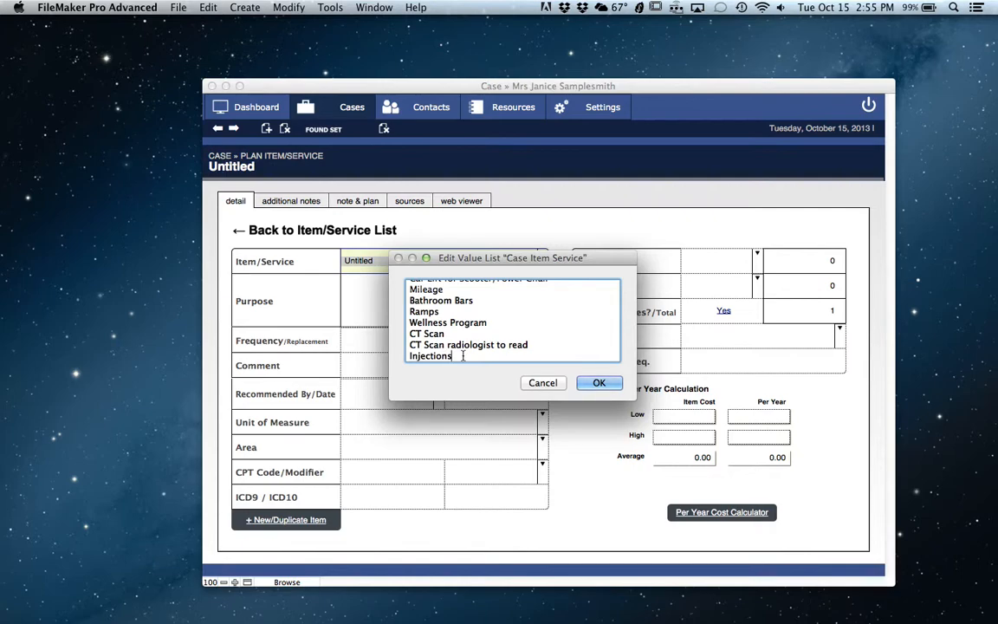
pyautogui.press('Return')
pyautogui.write('New Item')
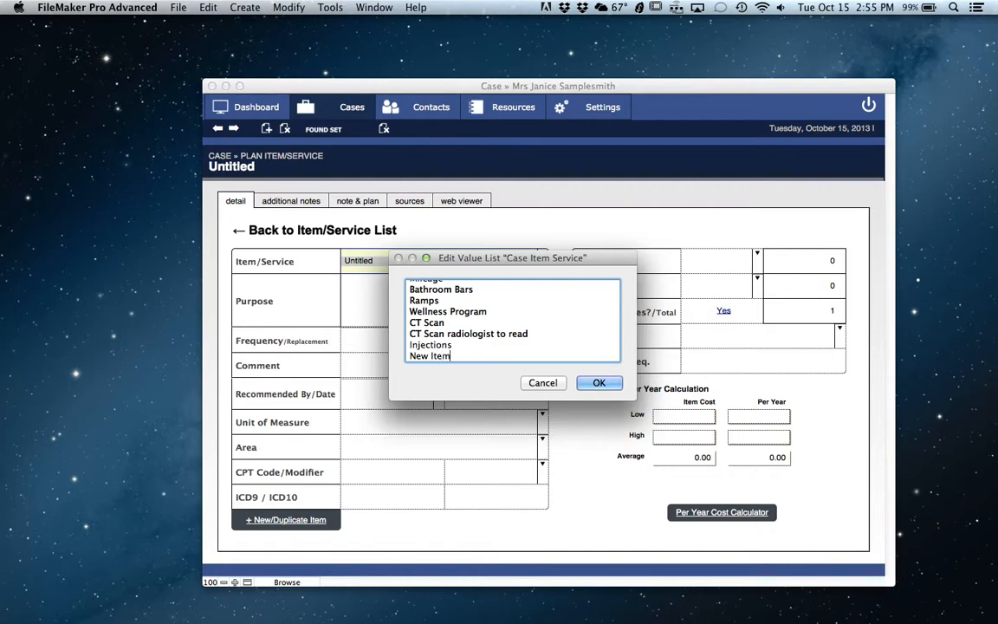
pyautogui.press('Return')
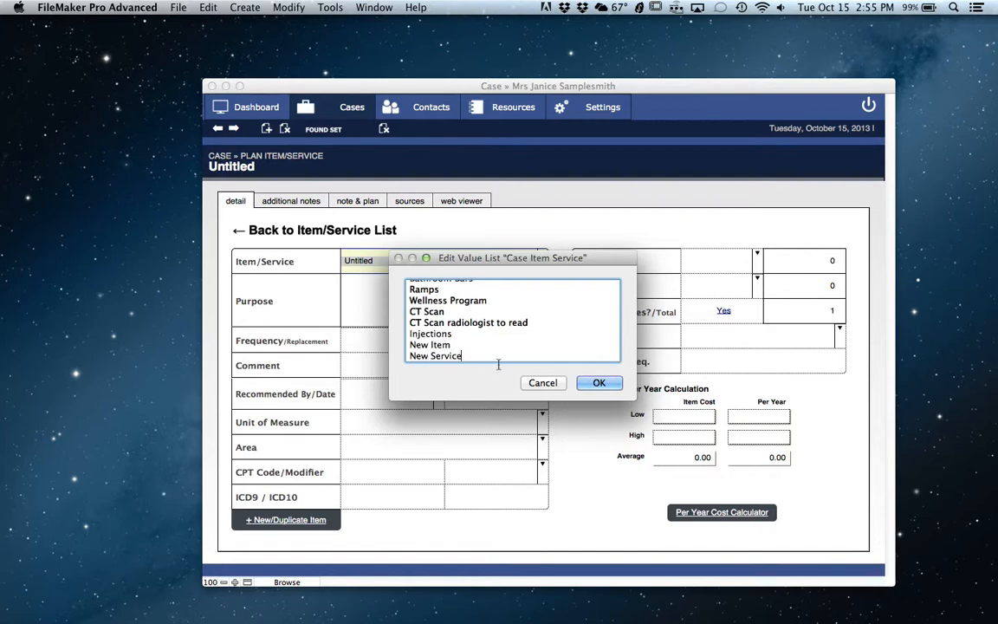
pyautogui.scroll(15, 486, 320)
pyautogui.scroll(15, 483, 310)
pyautogui.scroll(-15, 483, 309)
pyautogui.scroll(-15, 483, 310)
pyautogui.scroll(-5, 483, 315)
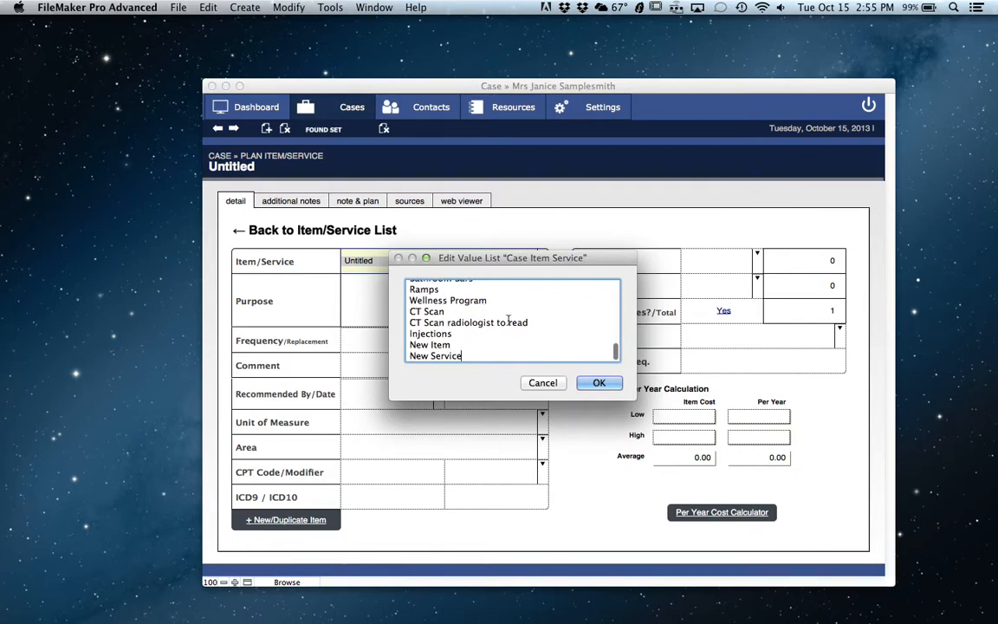
pyautogui.click(598, 383)
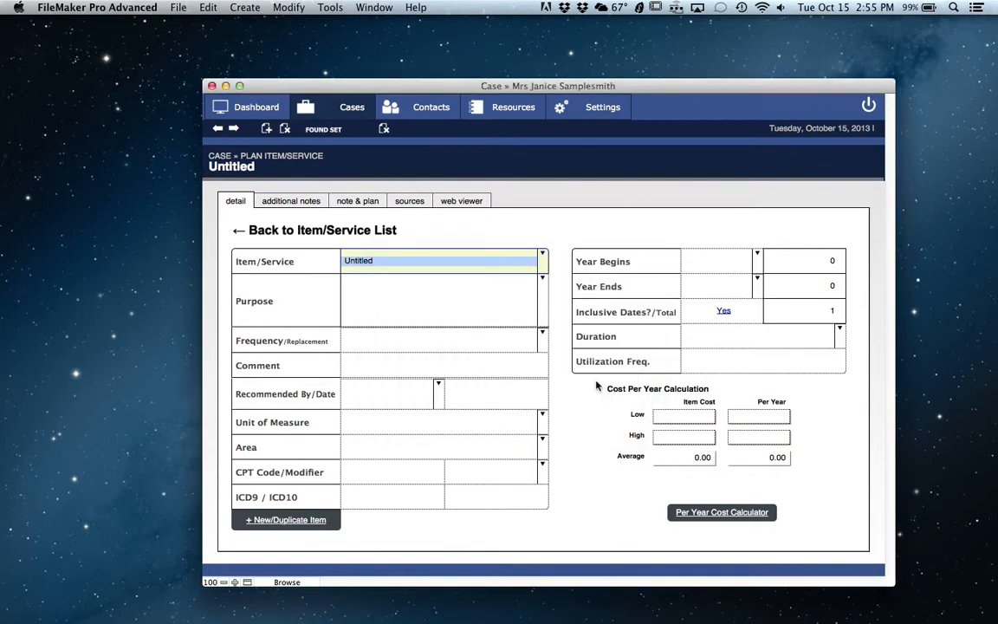
# - Set the item/service to Case Manager and its purpose to "To evaluate the home for accessibility"
pyautogui.click(543, 257)
pyautogui.scroll(-10, 431, 355)
pyautogui.scroll(-5, 431, 355)
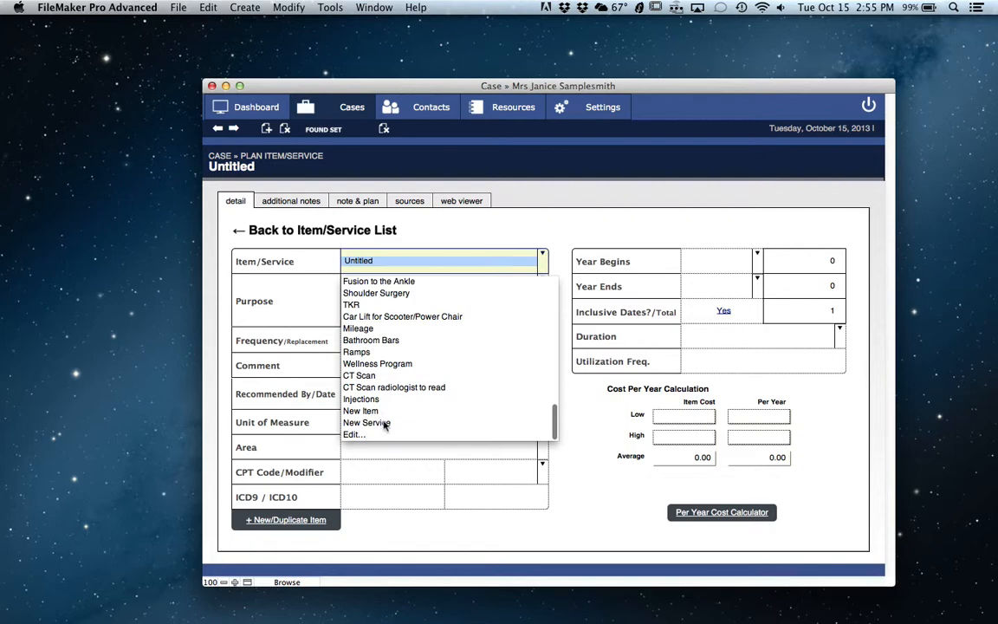
pyautogui.scroll(15, 378, 357)
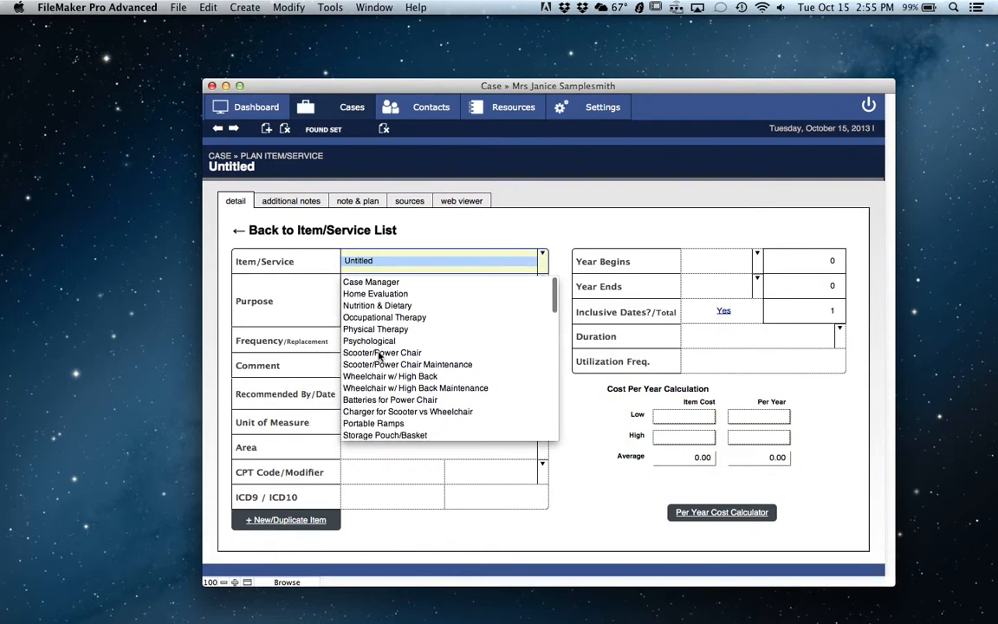
pyautogui.click(375, 282)
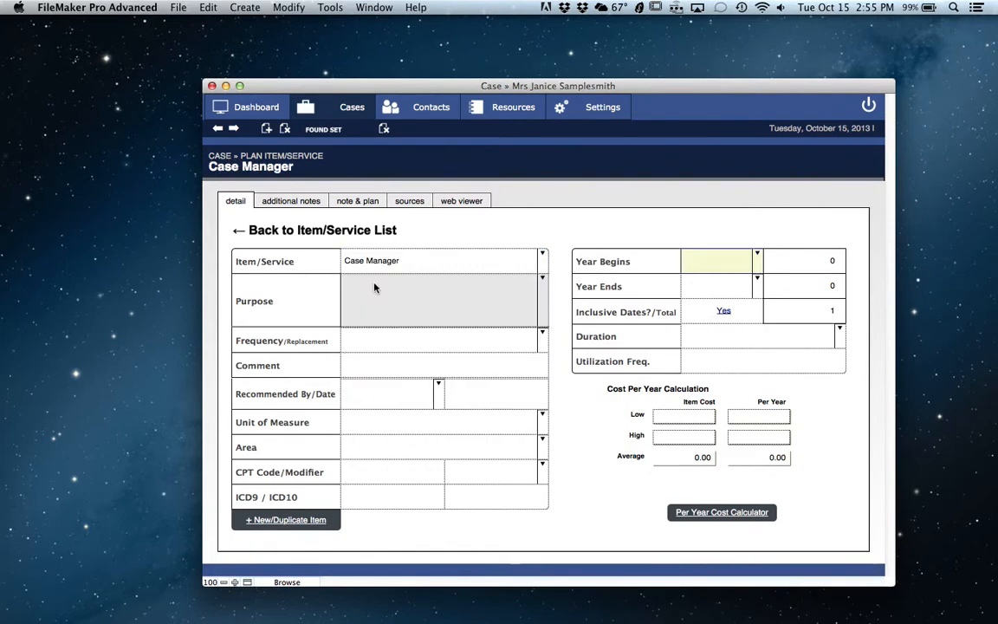
pyautogui.click(543, 282)
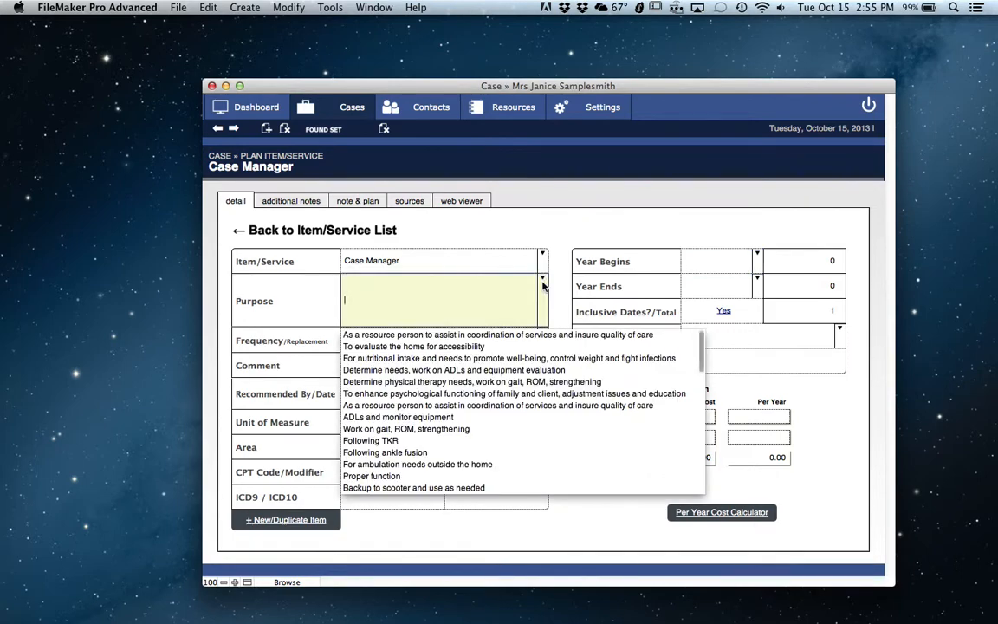
pyautogui.click(424, 347)
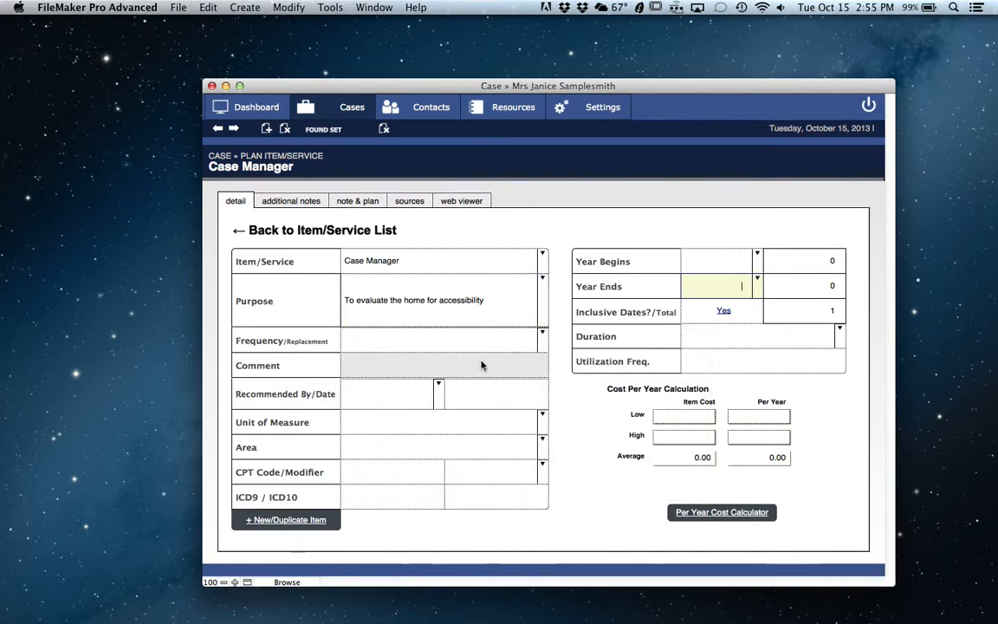
# - Add an entry beginning with "1 every 20" after "1 every 10 years" in the Case Item Frequency value list
pyautogui.click(542, 335)
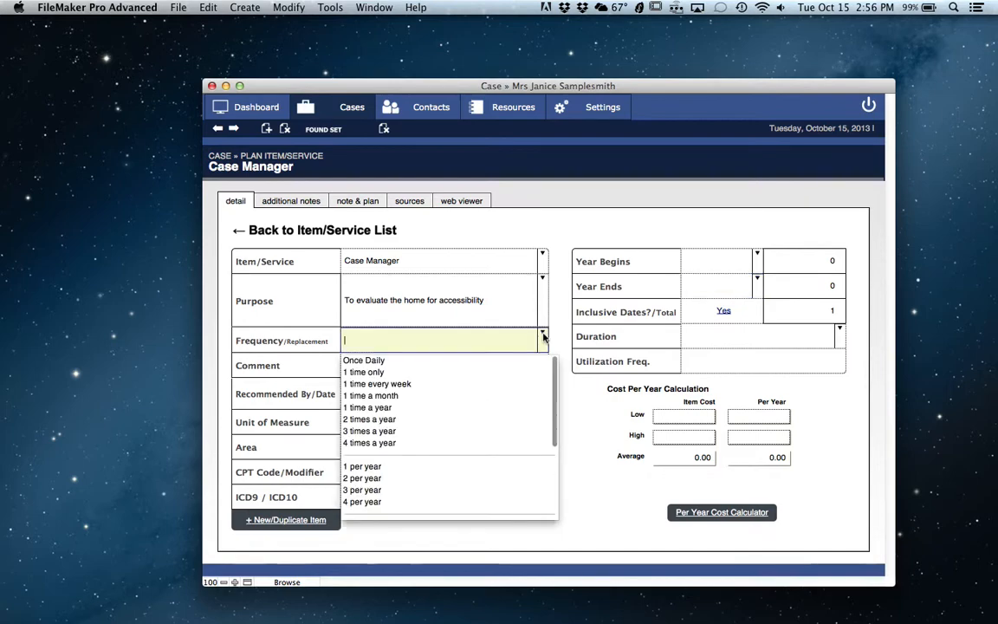
pyautogui.scroll(-8, 431, 436)
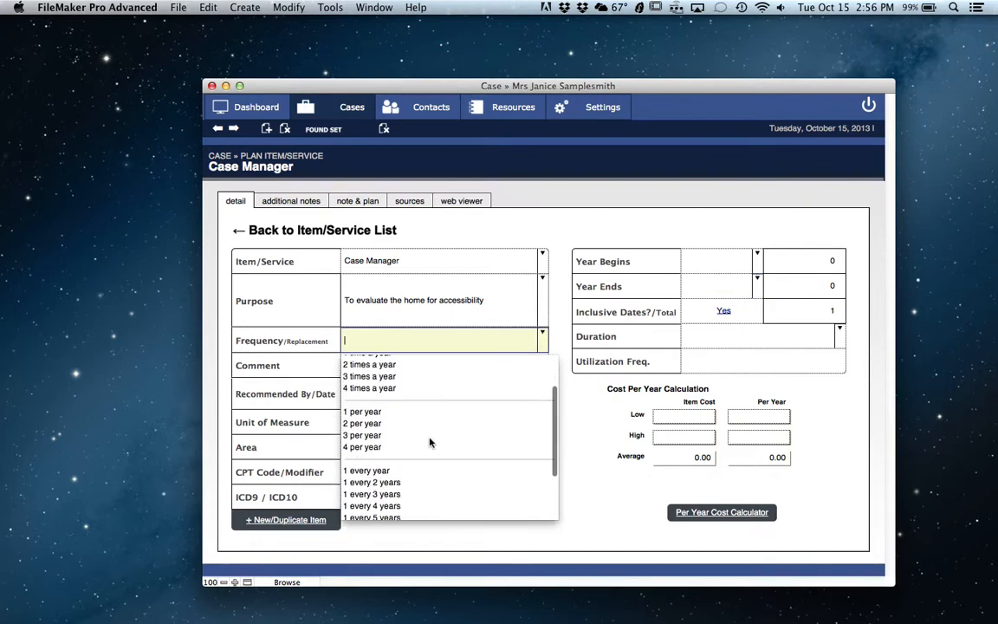
pyautogui.scroll(-3, 430, 443)
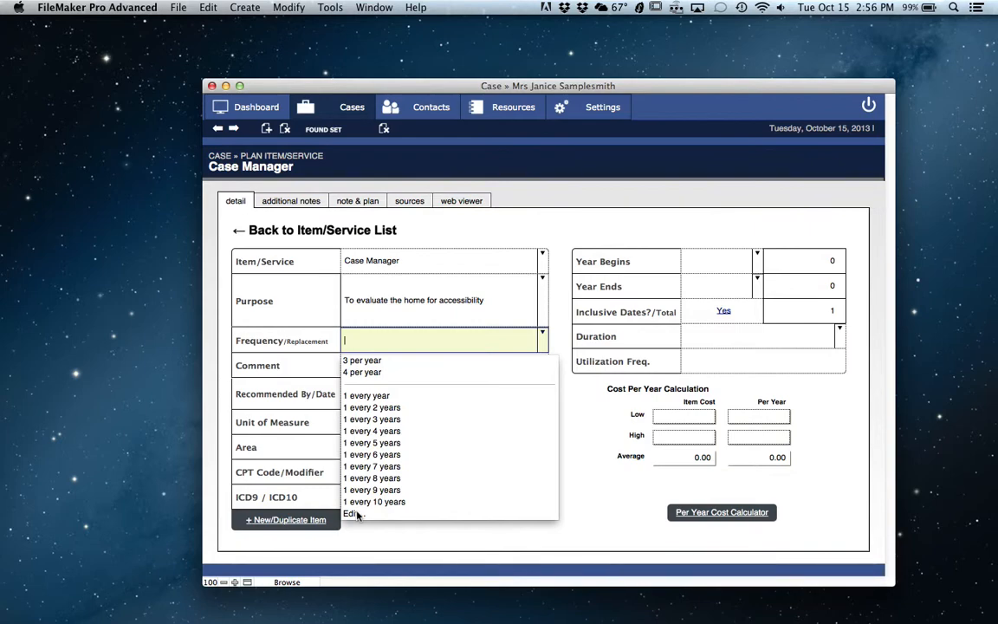
pyautogui.click(356, 514)
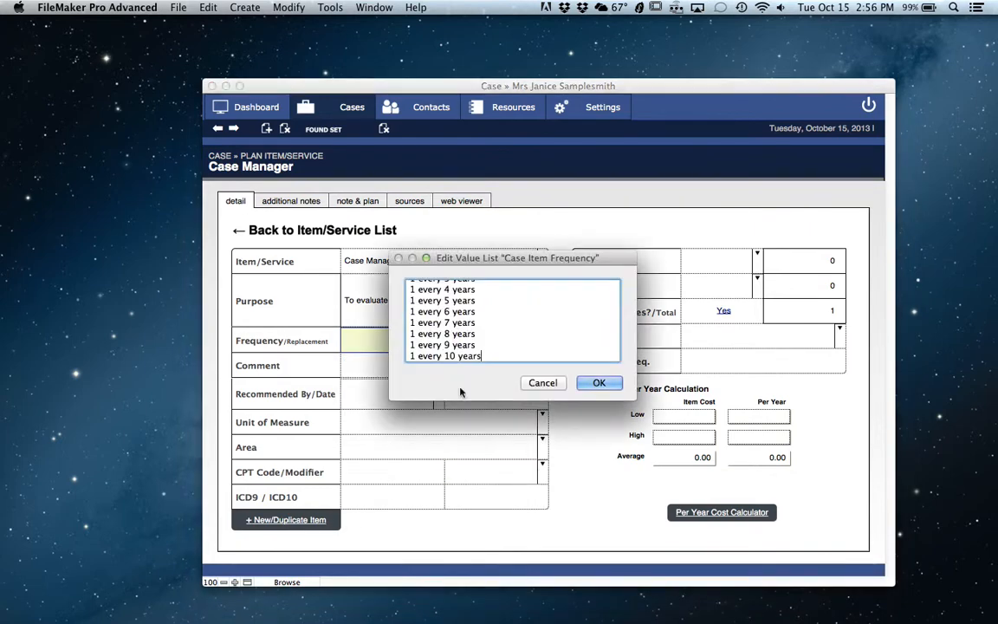
pyautogui.scroll(3, 509, 334)
pyautogui.scroll(-3, 510, 323)
pyautogui.moveTo(476, 312); pyautogui.dragTo(404, 317)
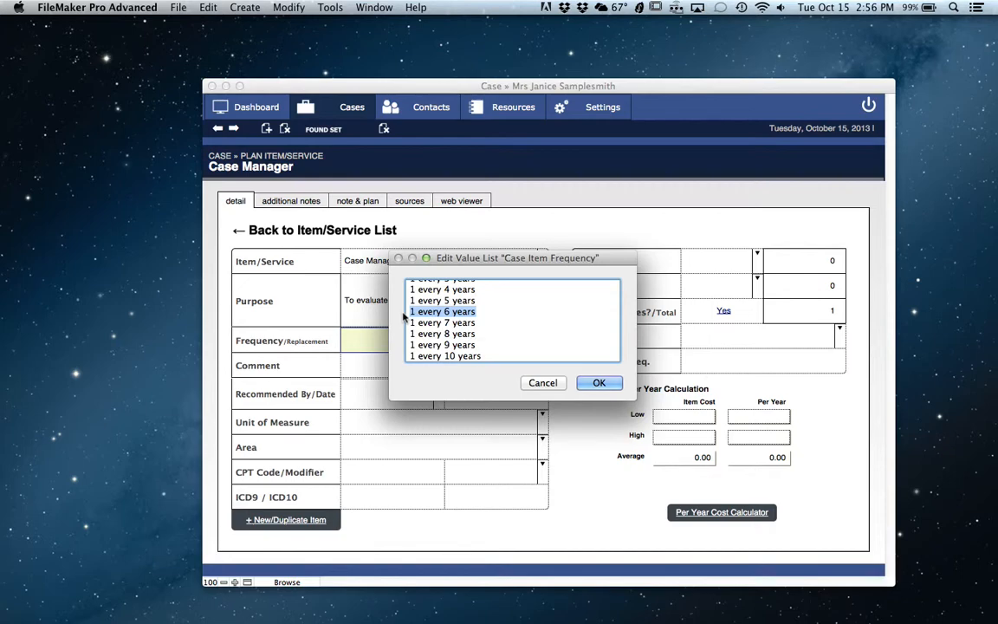
pyautogui.click(487, 356)
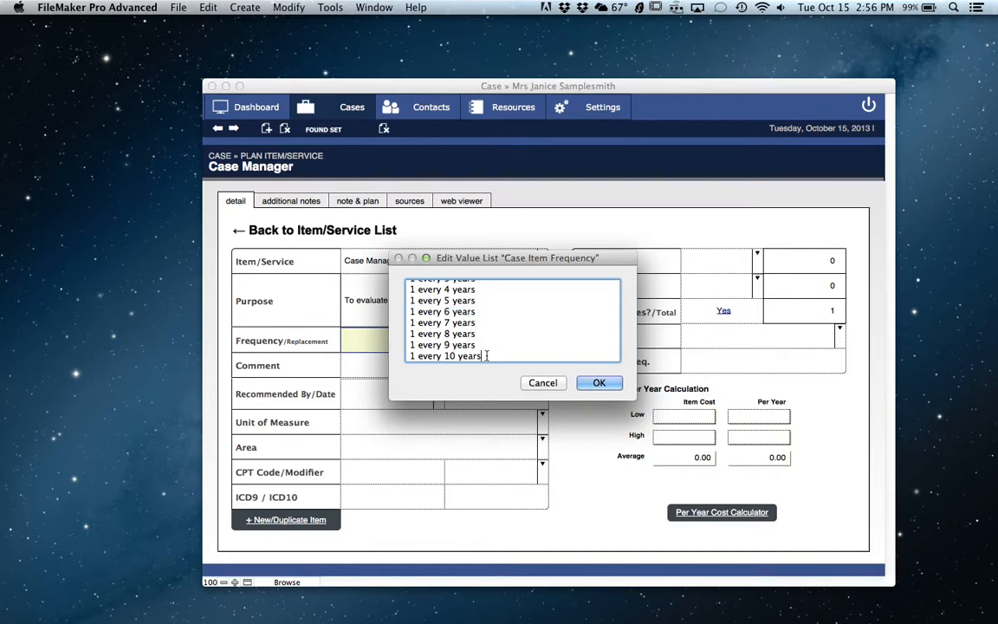
pyautogui.press('Return')
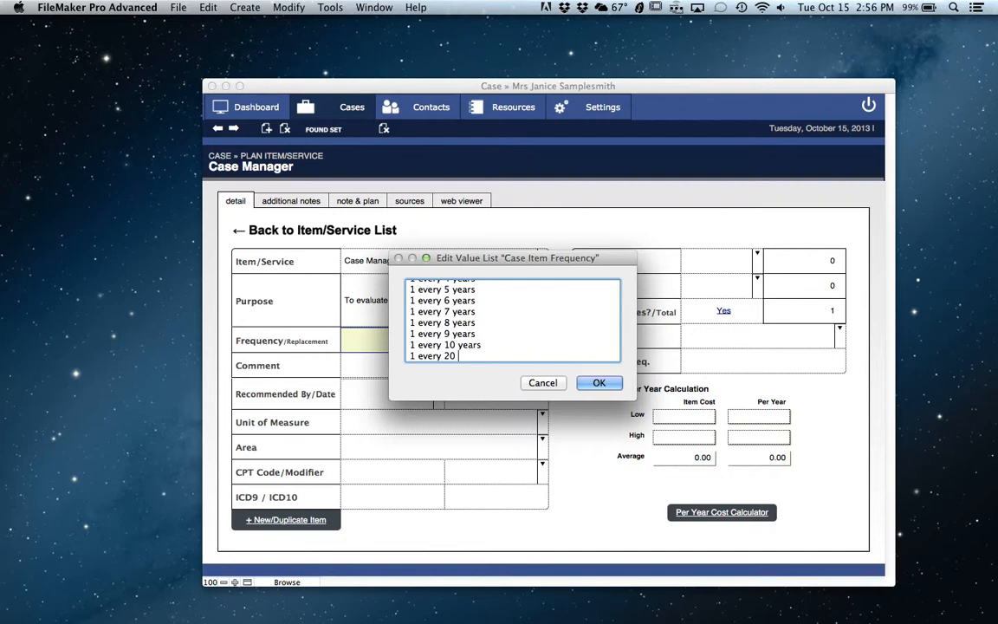
pyautogui.click(598, 383)
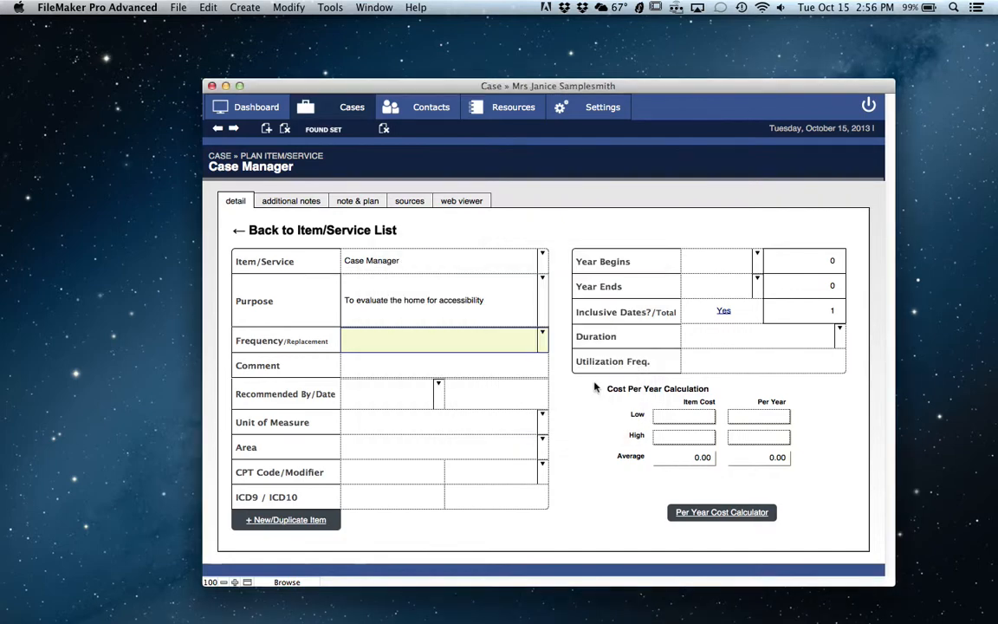
# - Set the plan item's Frequency/Replacement to "1 time only"
pyautogui.click(544, 336)
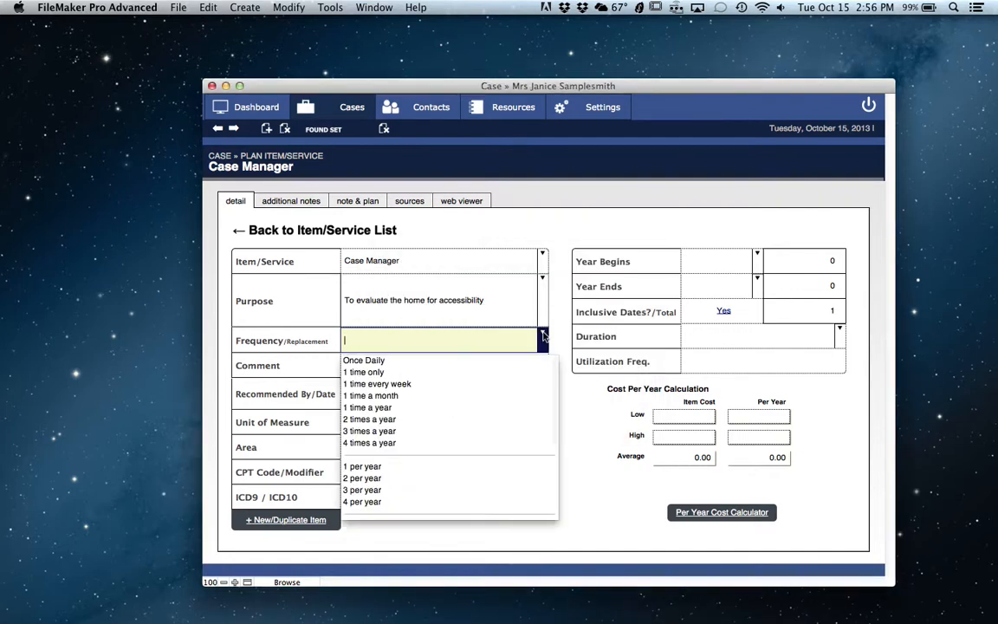
pyautogui.scroll(-5, 446, 455)
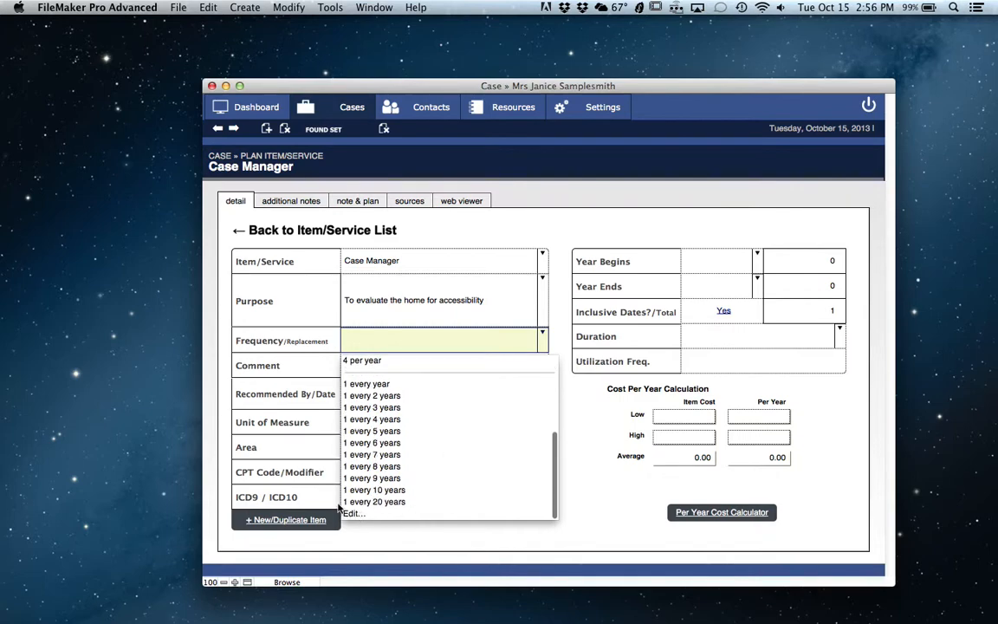
pyautogui.click(577, 452)
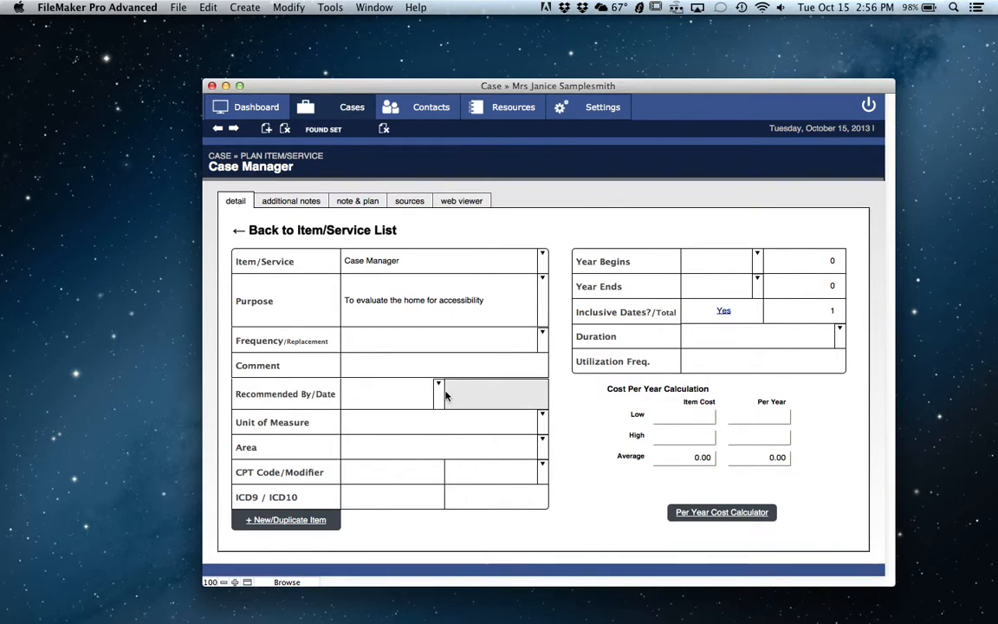
pyautogui.click(543, 336)
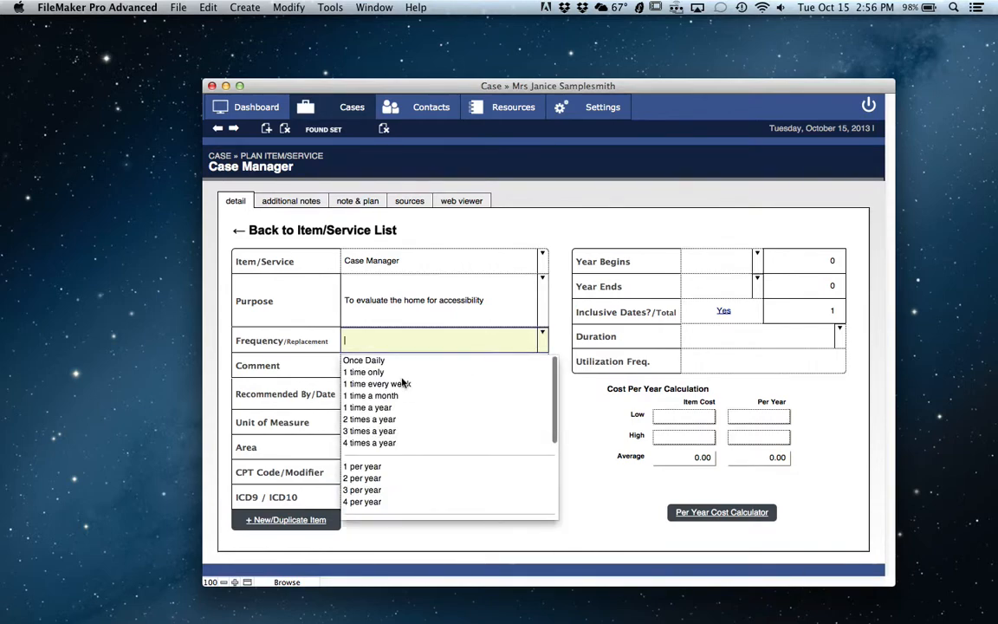
pyautogui.click(365, 373)
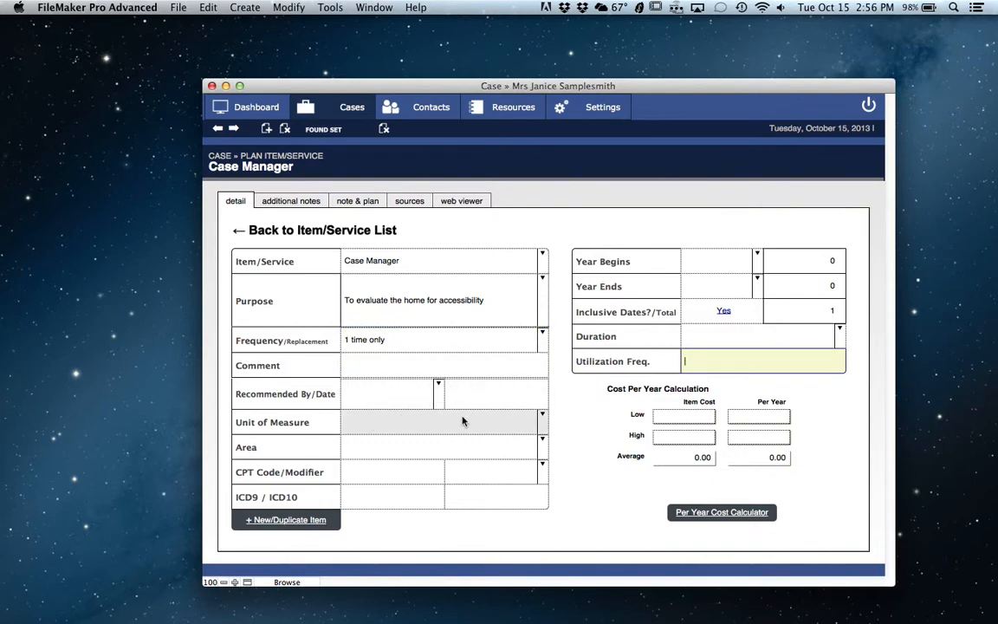
# - Add the entry Doctor Who to the Case Item Recommended By value list
pyautogui.click(437, 387)
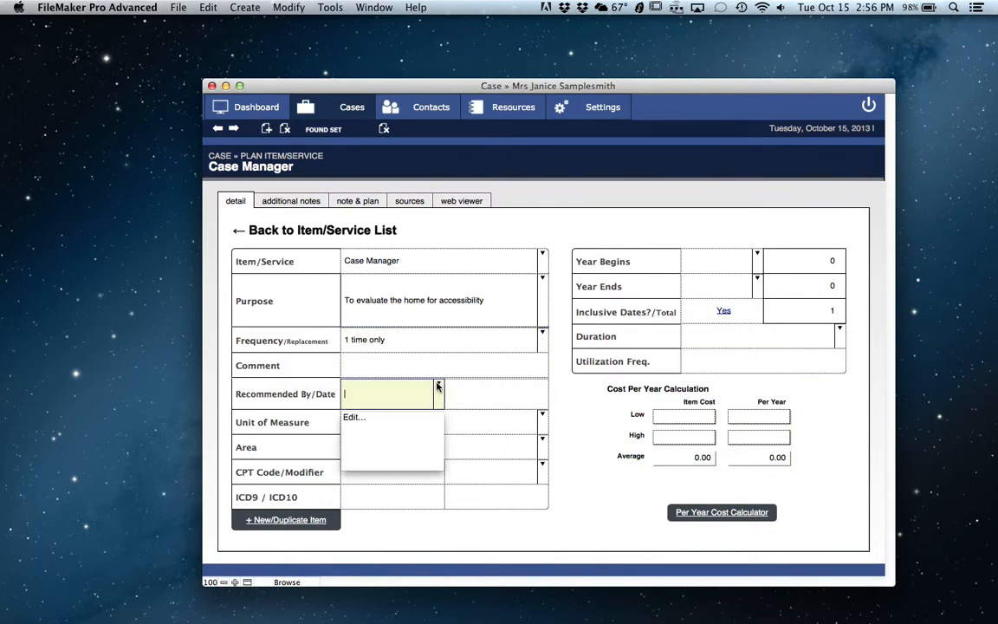
pyautogui.click(353, 418)
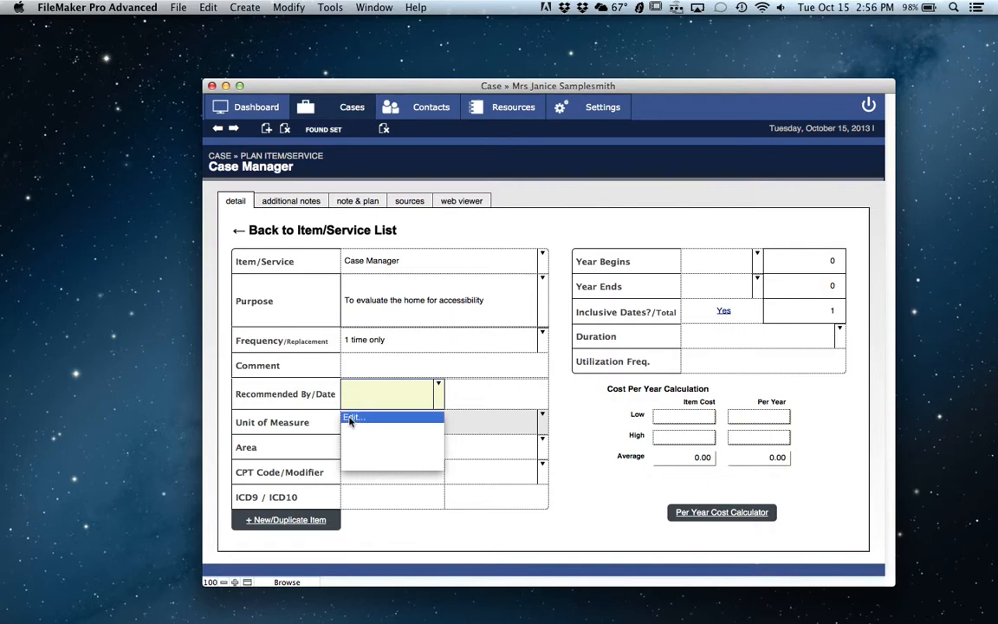
pyautogui.write('D')
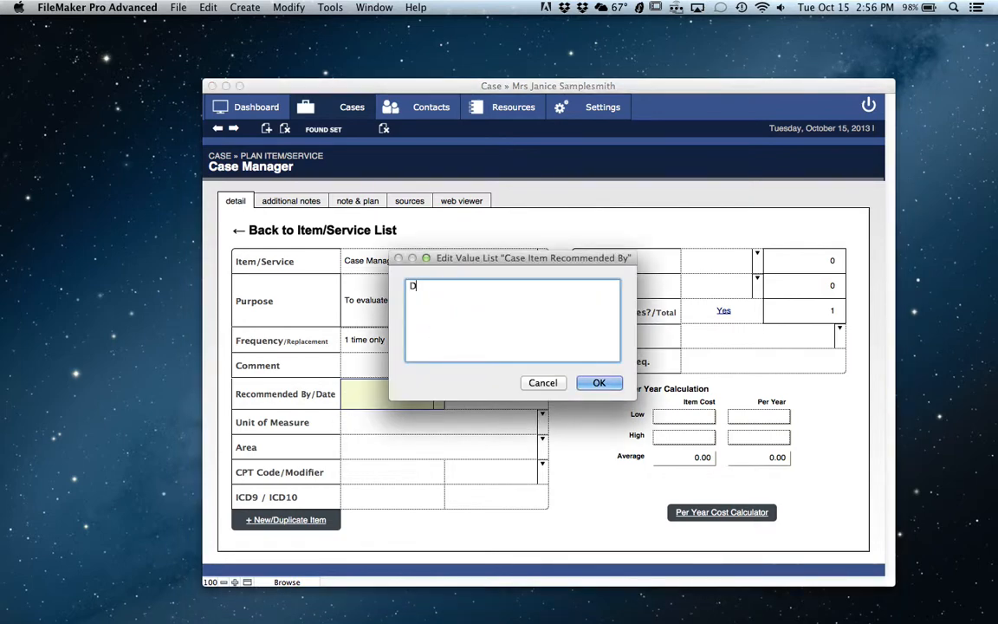
pyautogui.write('octor Who')
pyautogui.click(598, 382)
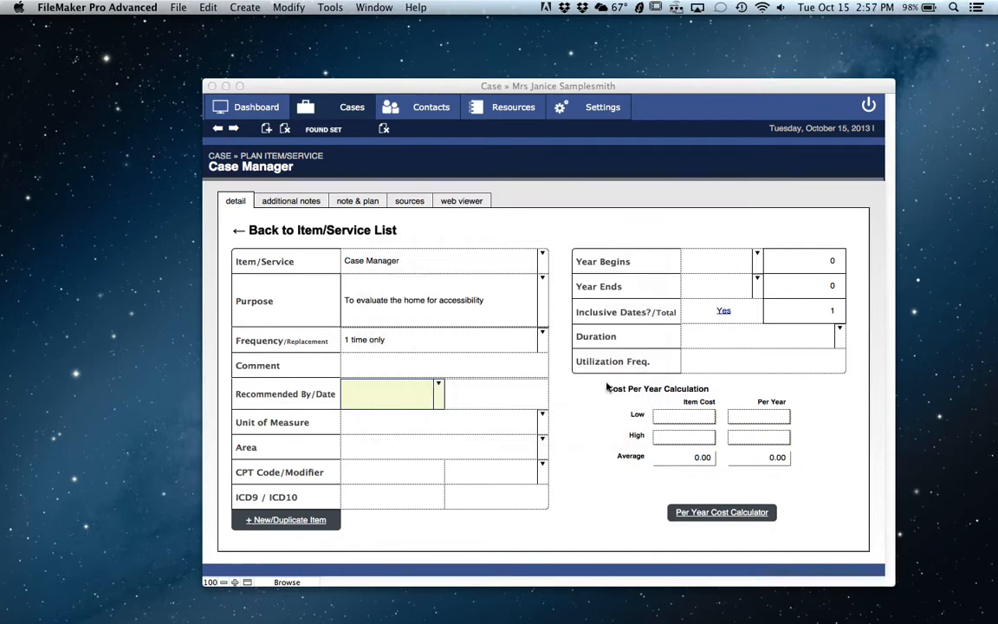
# - Set the item as recommended by Doctor Who with the date 10/15/2013
pyautogui.click(438, 384)
pyautogui.click(362, 418)
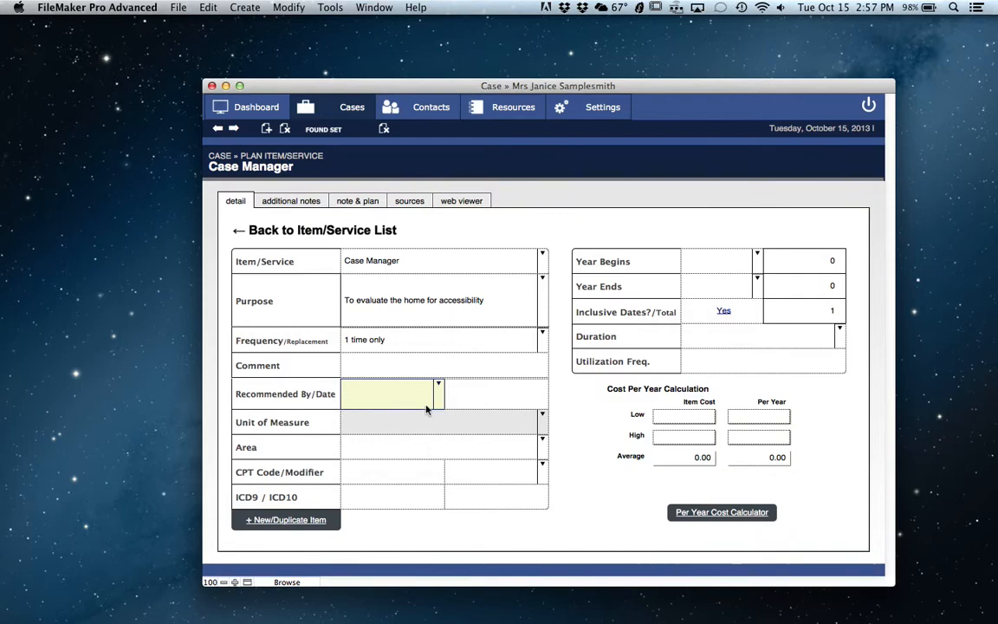
pyautogui.click(468, 397)
pyautogui.click(435, 398)
pyautogui.click(491, 399)
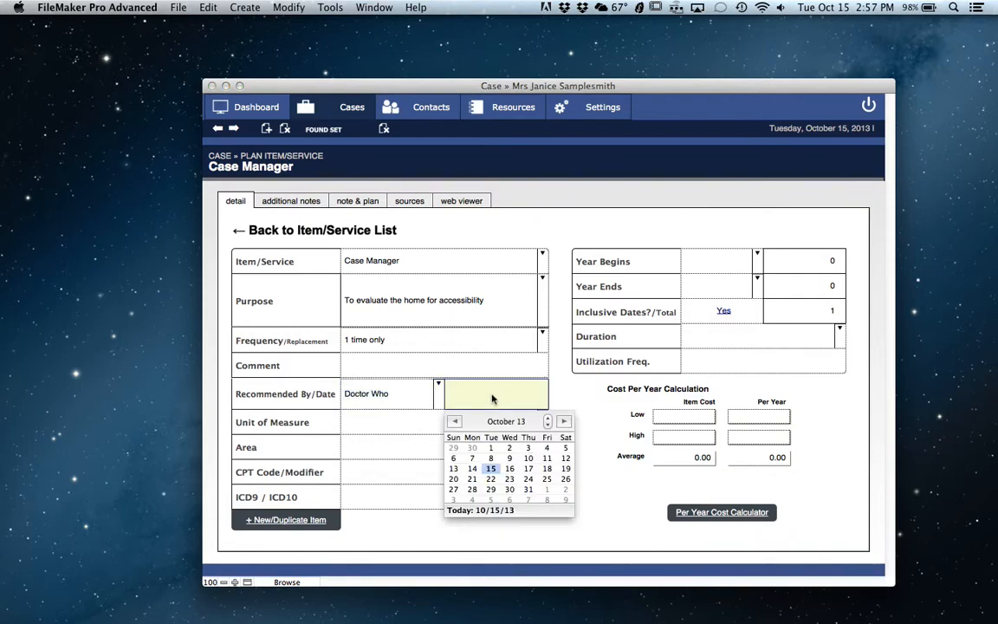
pyautogui.click(491, 469)
# - Set the item's Unit of Measure to Each
pyautogui.click(441, 420)
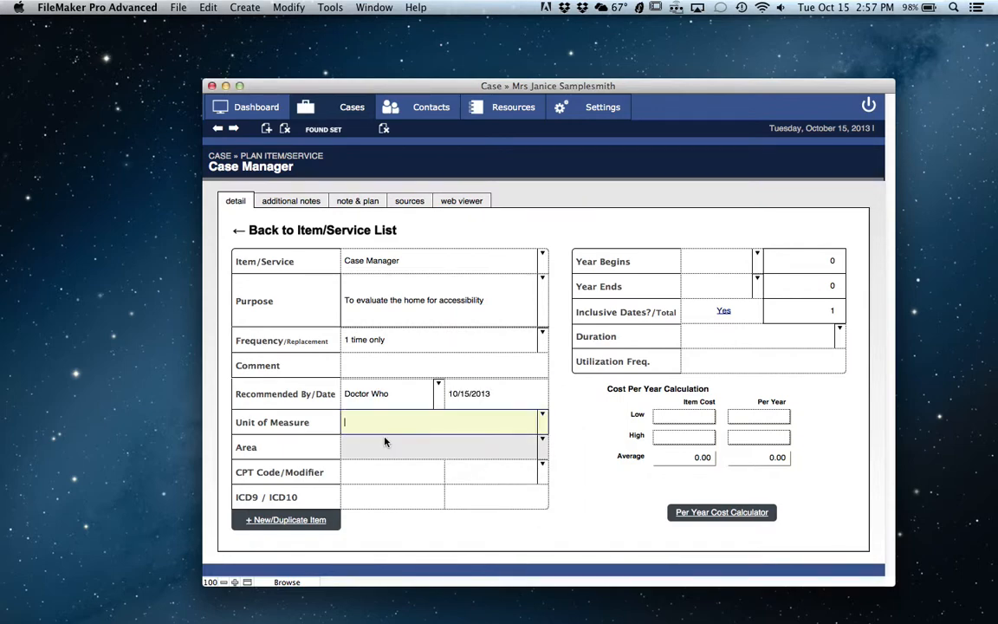
pyautogui.click(546, 431)
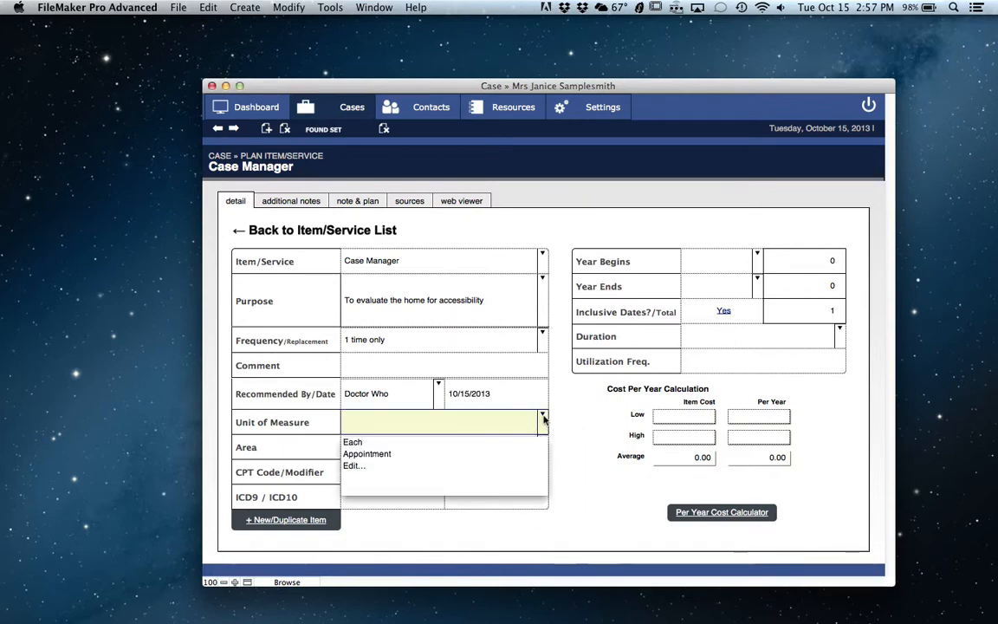
pyautogui.click(355, 442)
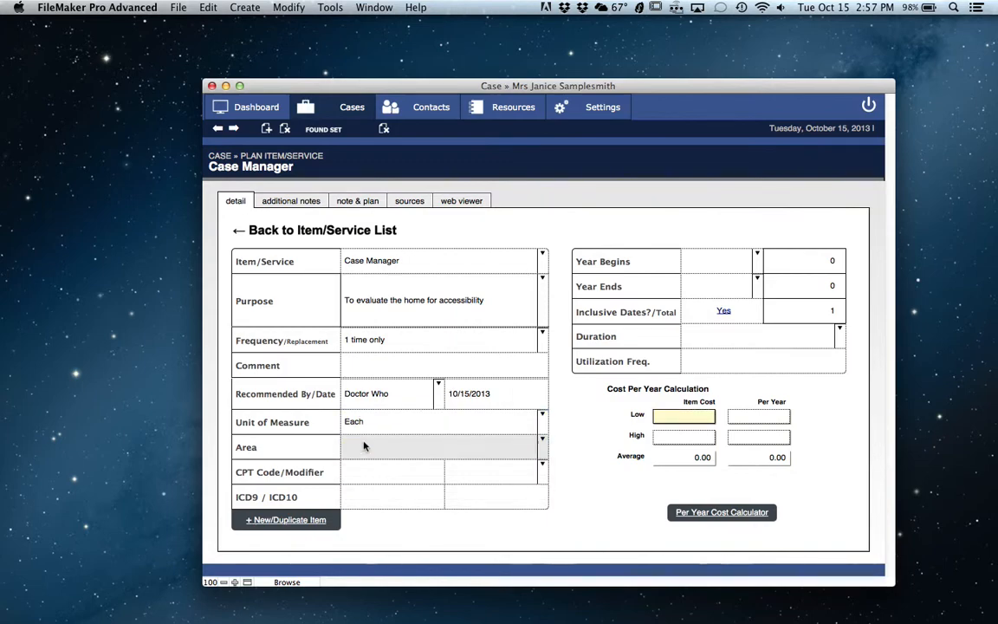
# - Look through the predefined Area choices for the item without selecting one
pyautogui.click(543, 443)
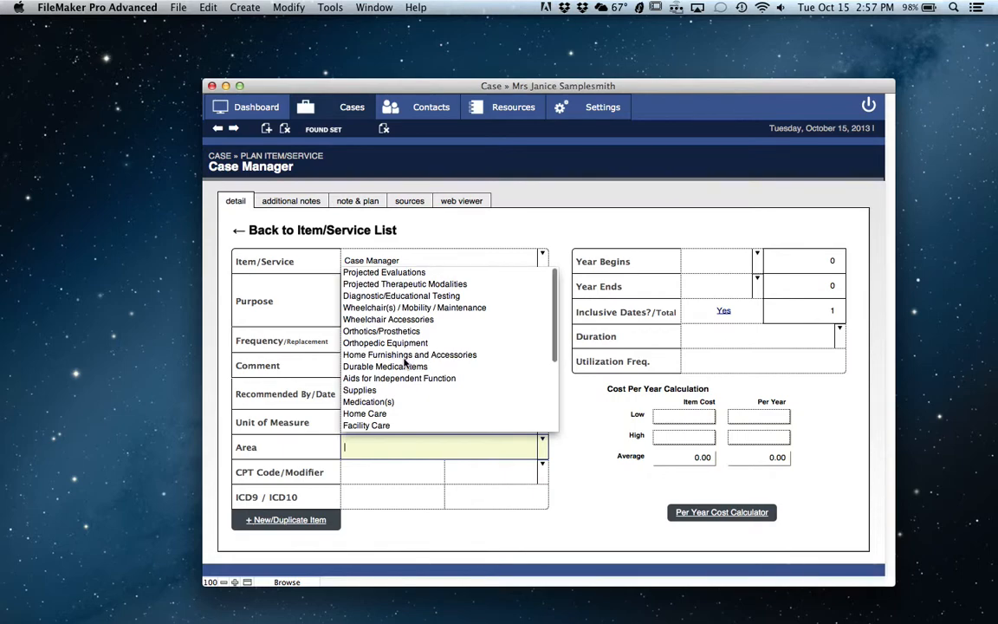
pyautogui.scroll(-2, 404, 361)
pyautogui.scroll(-5, 403, 363)
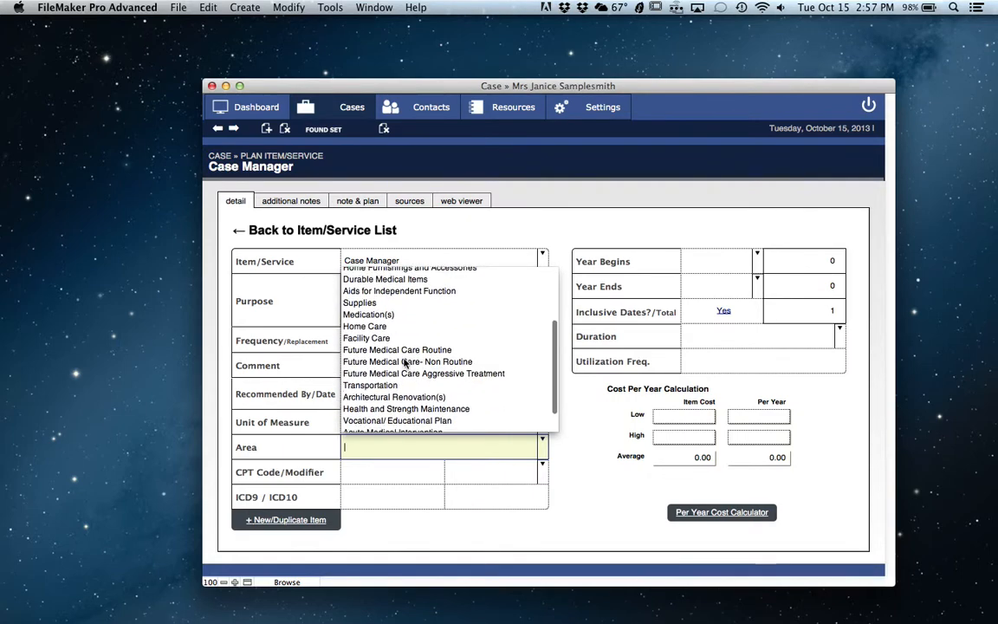
pyautogui.scroll(-1, 403, 362)
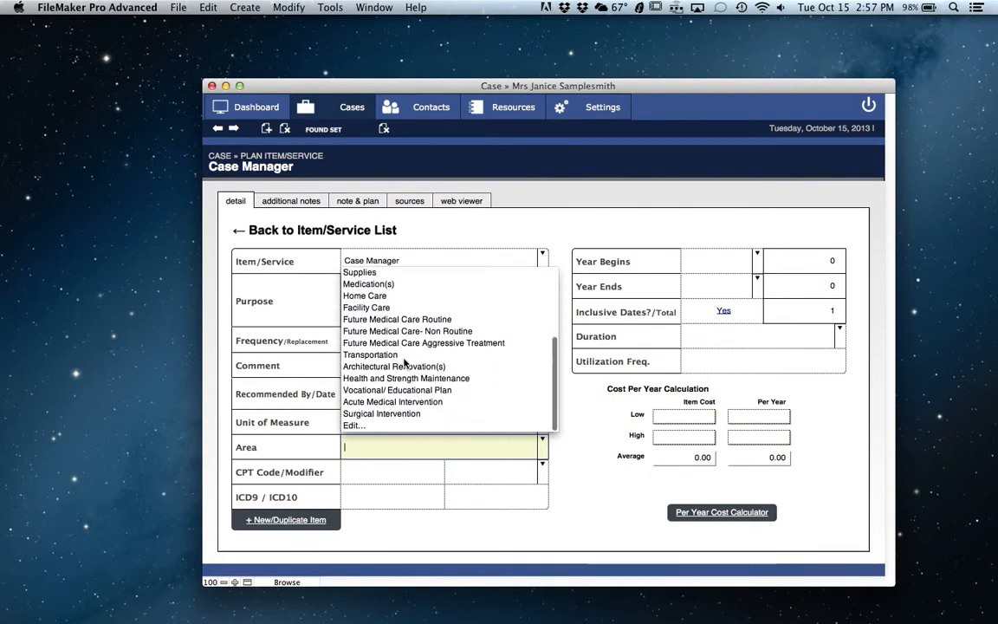
pyautogui.click(576, 461)
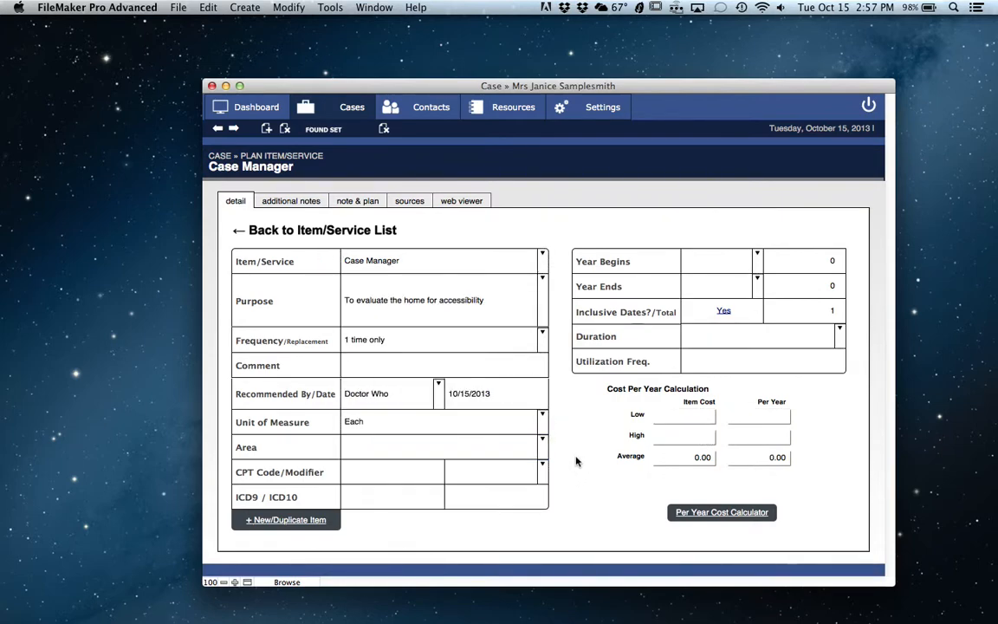
# - Set the item to begin in 2013 and end in 2023, with Inclusive Dates switched to No
pyautogui.click(756, 258)
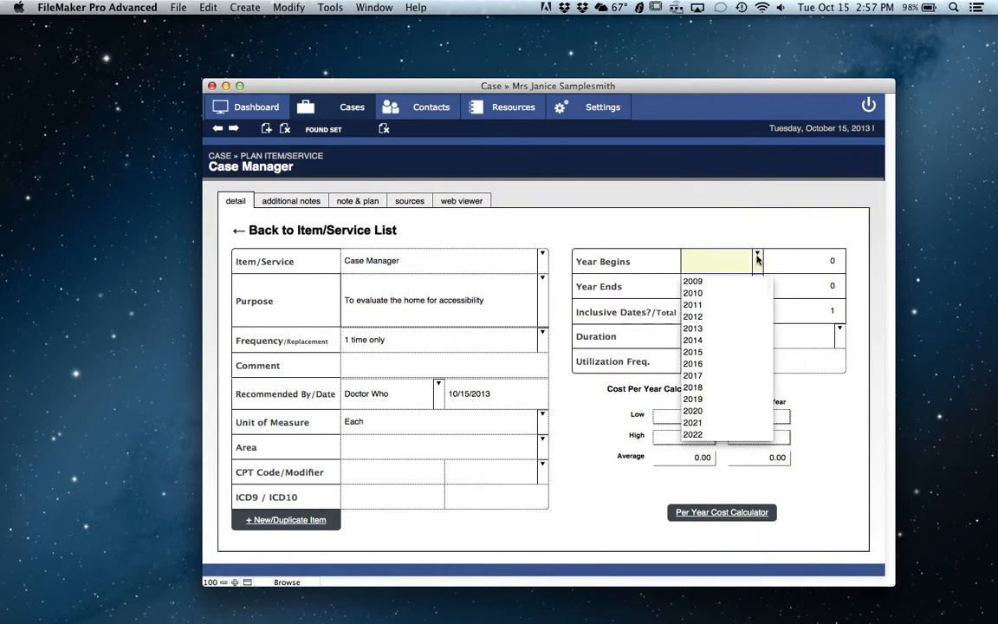
pyautogui.click(694, 329)
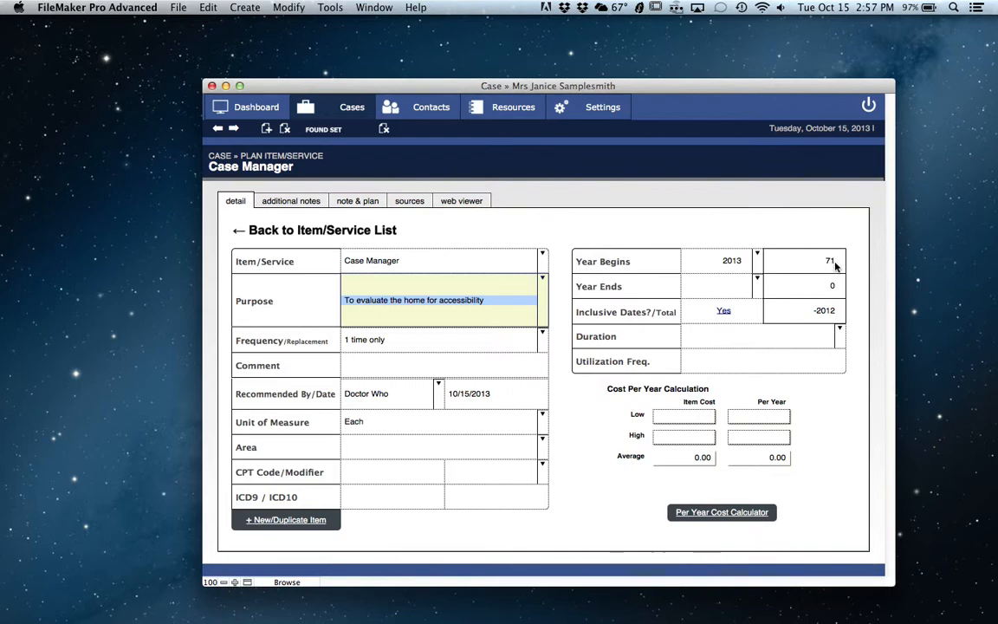
pyautogui.click(757, 283)
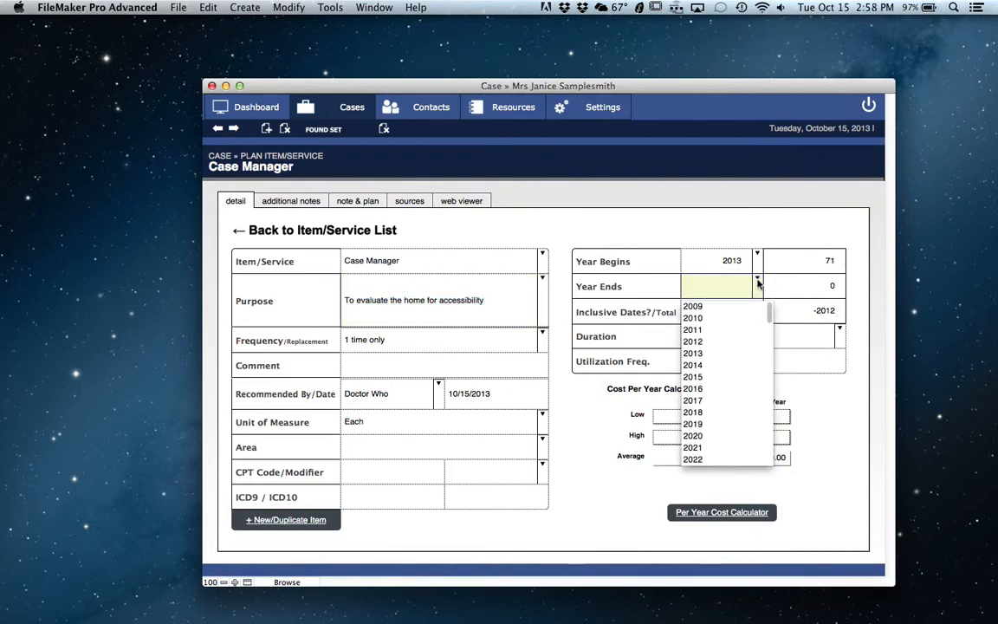
pyautogui.scroll(-3, 703, 423)
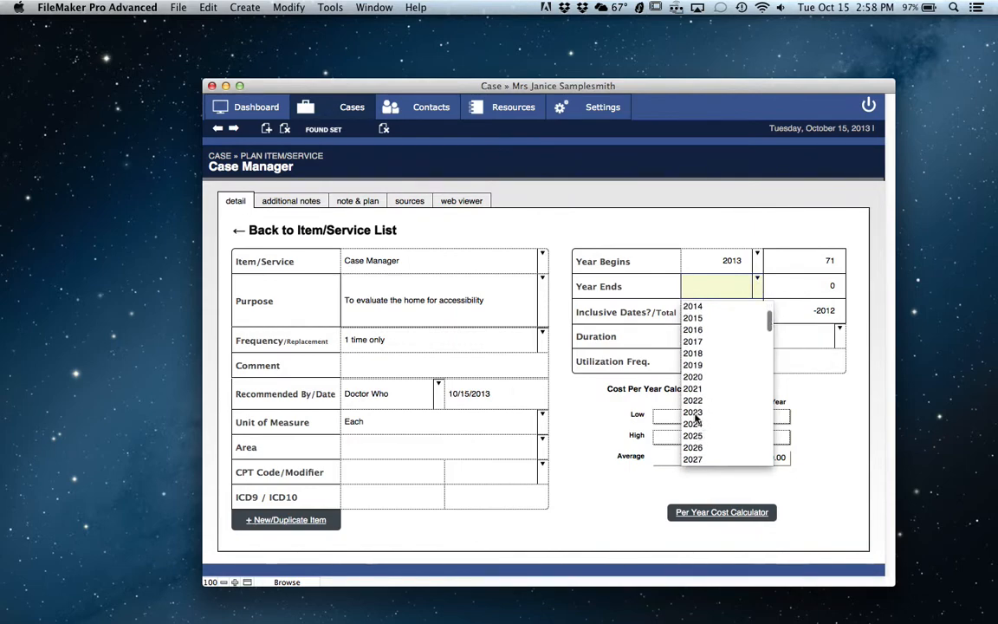
pyautogui.click(696, 413)
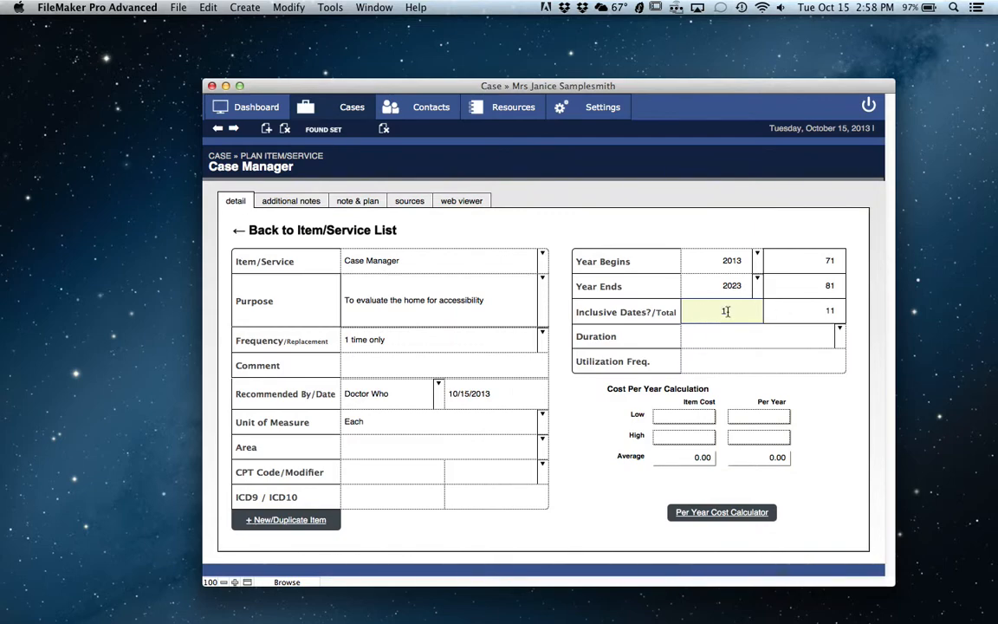
pyautogui.click(763, 316)
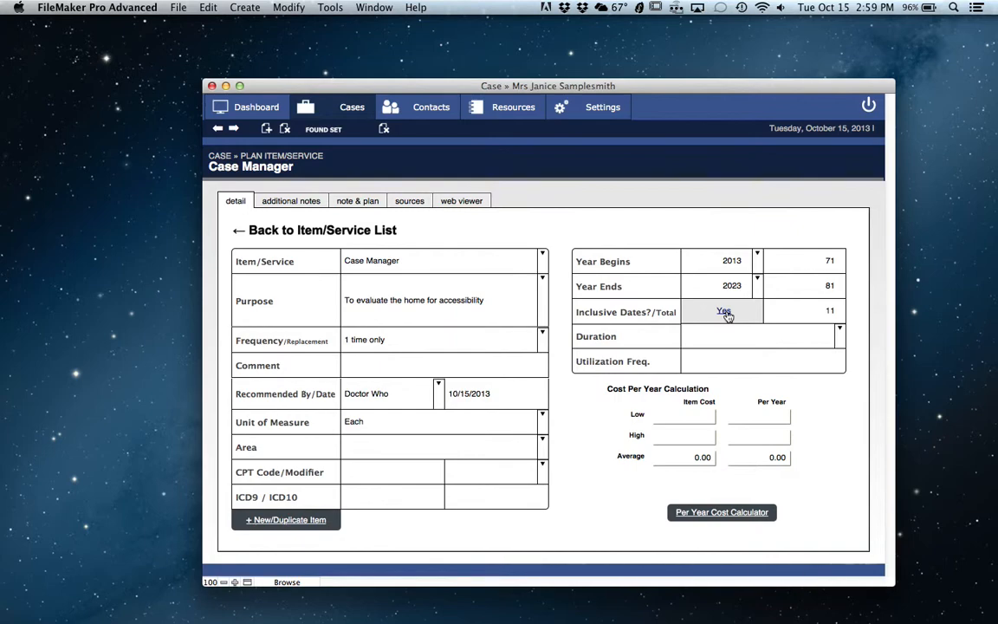
pyautogui.click(725, 313)
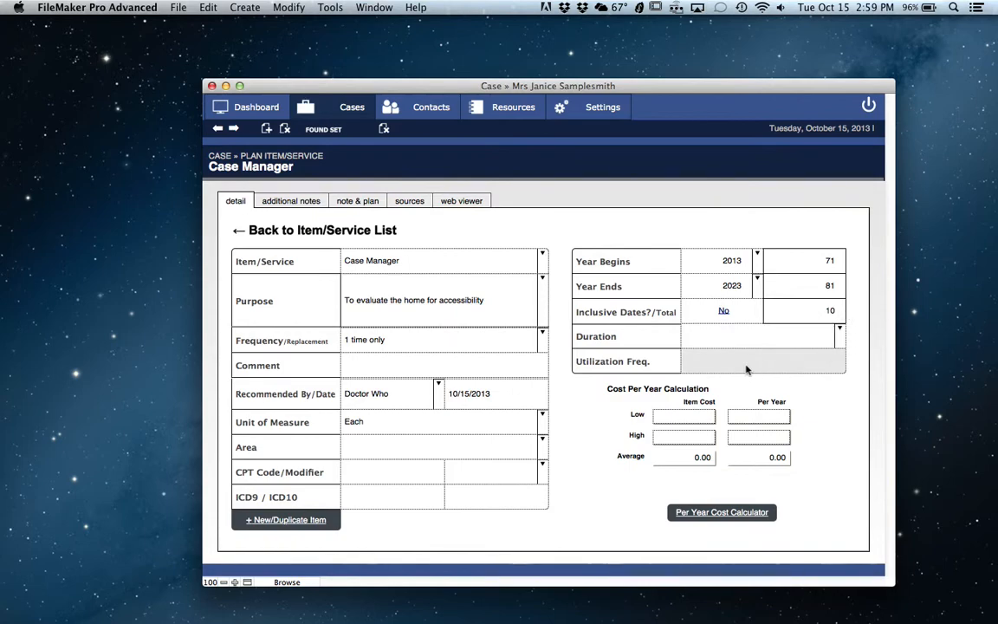
# - Set the item's Duration to One Time Purchase and its Utilization Freq. to 10
pyautogui.click(839, 334)
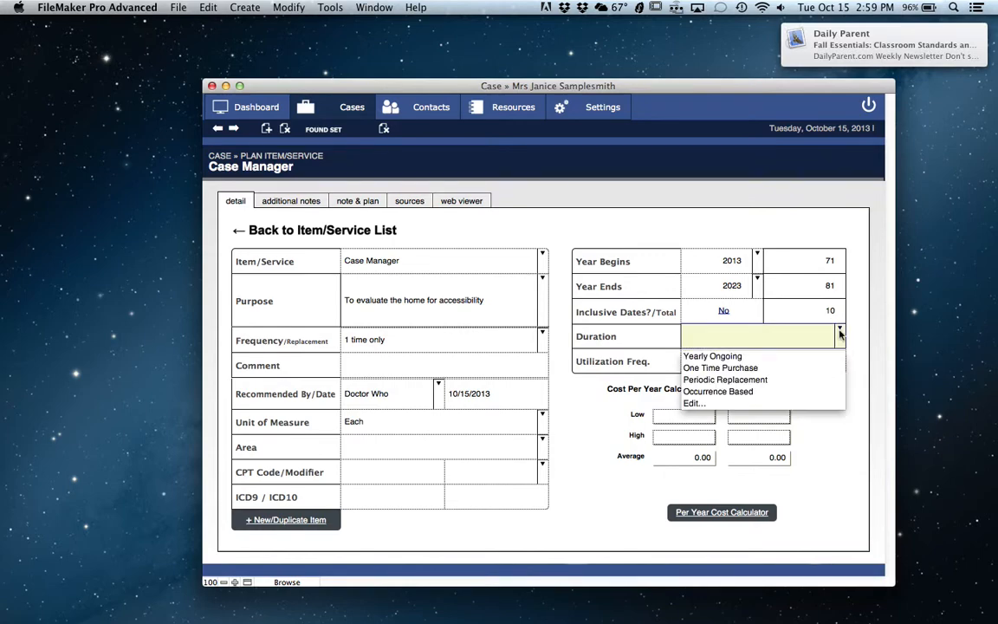
pyautogui.click(712, 367)
pyautogui.click(736, 367)
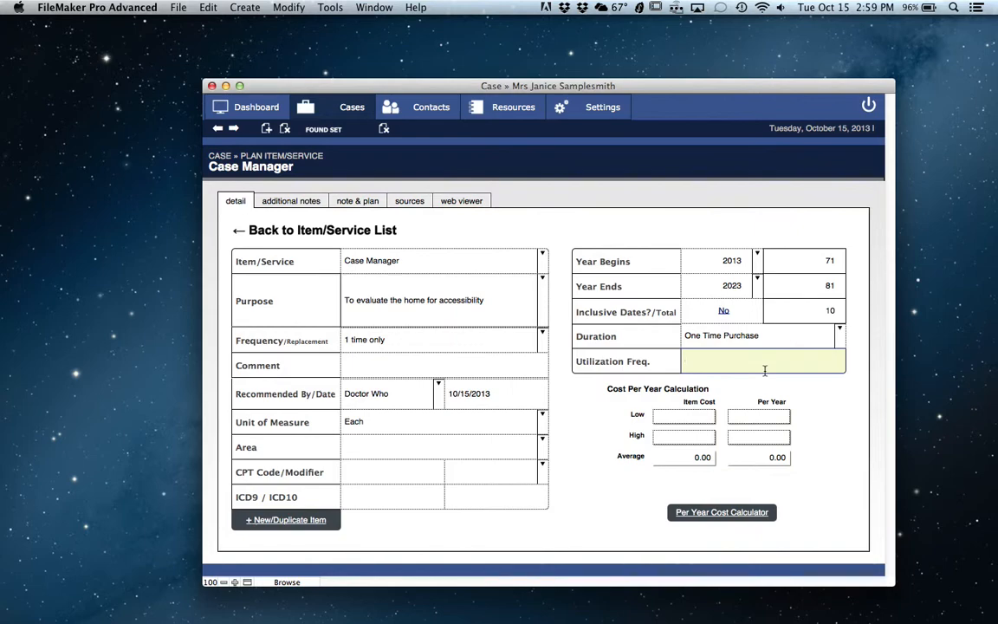
pyautogui.write('10')
pyautogui.press('Tab')
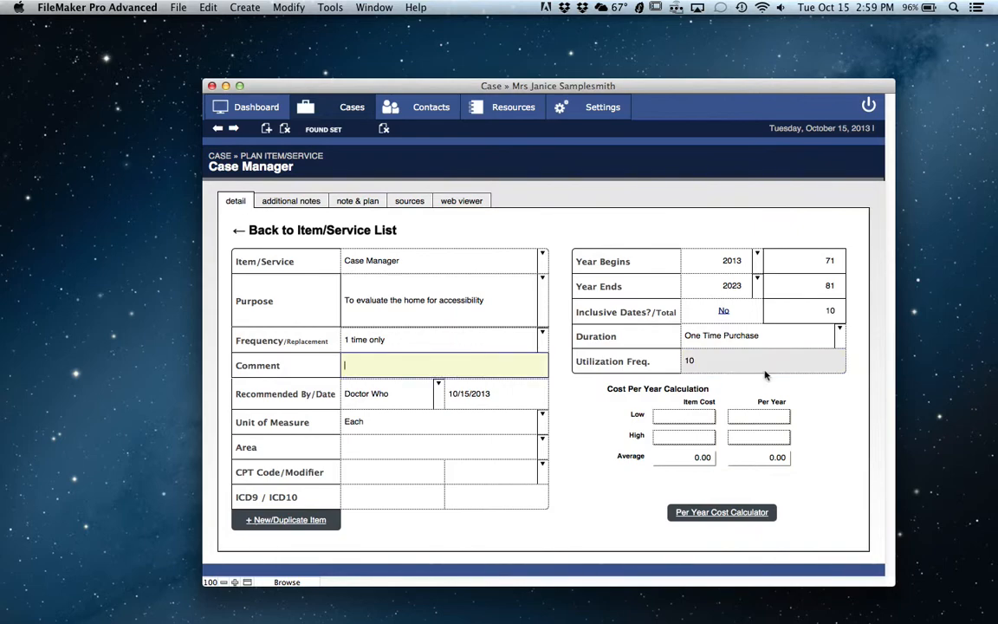
# - Enter a low item cost of 500 and a high item cost of 600 in the Cost Per Year Calculation
pyautogui.click(663, 416)
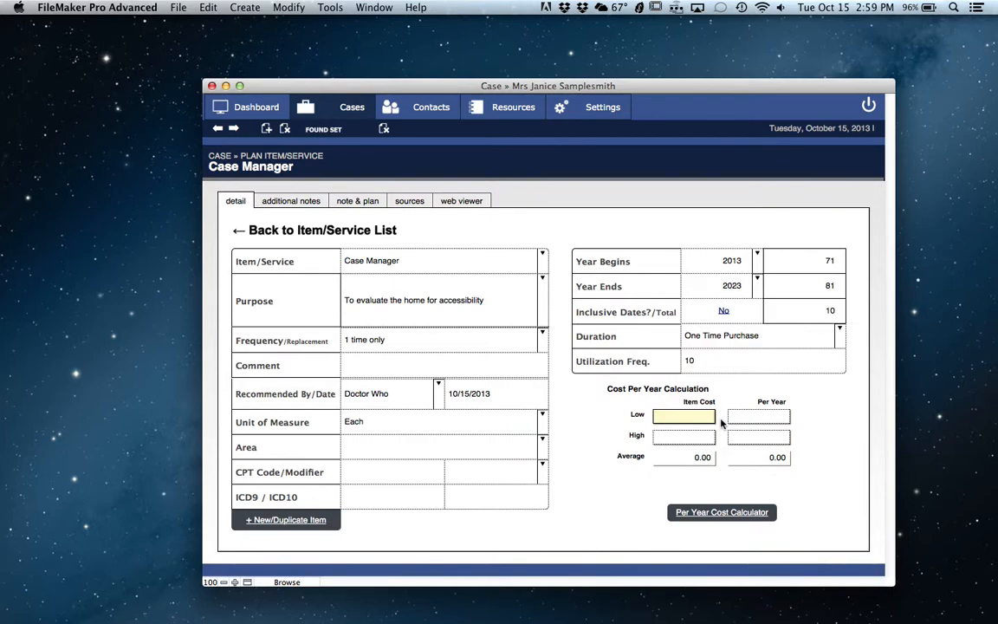
pyautogui.write('500')
pyautogui.press('Tab')
pyautogui.click(683, 436)
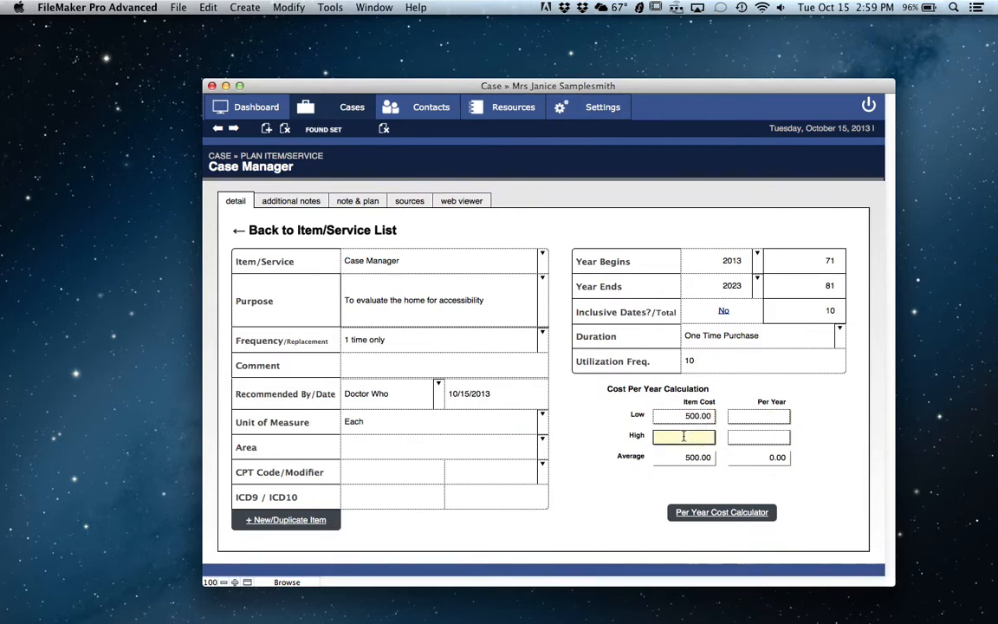
pyautogui.write('600')
pyautogui.press('Tab')
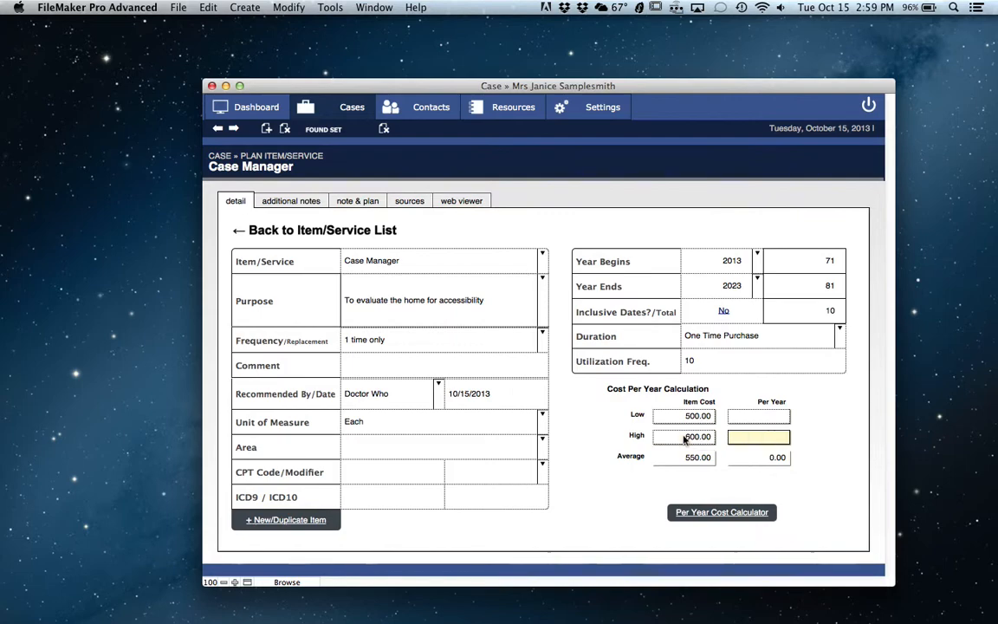